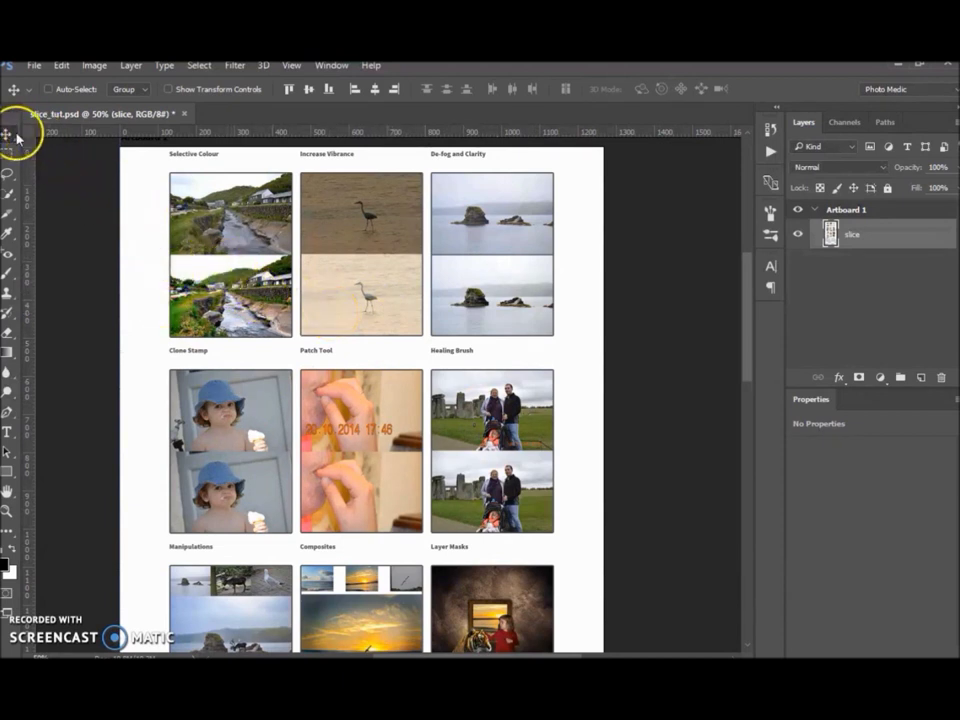
# Step: Open the Crop tool flyout showing the Crop, Perspective Crop, Slice and Slice Select tools
pyautogui.click(7, 214)
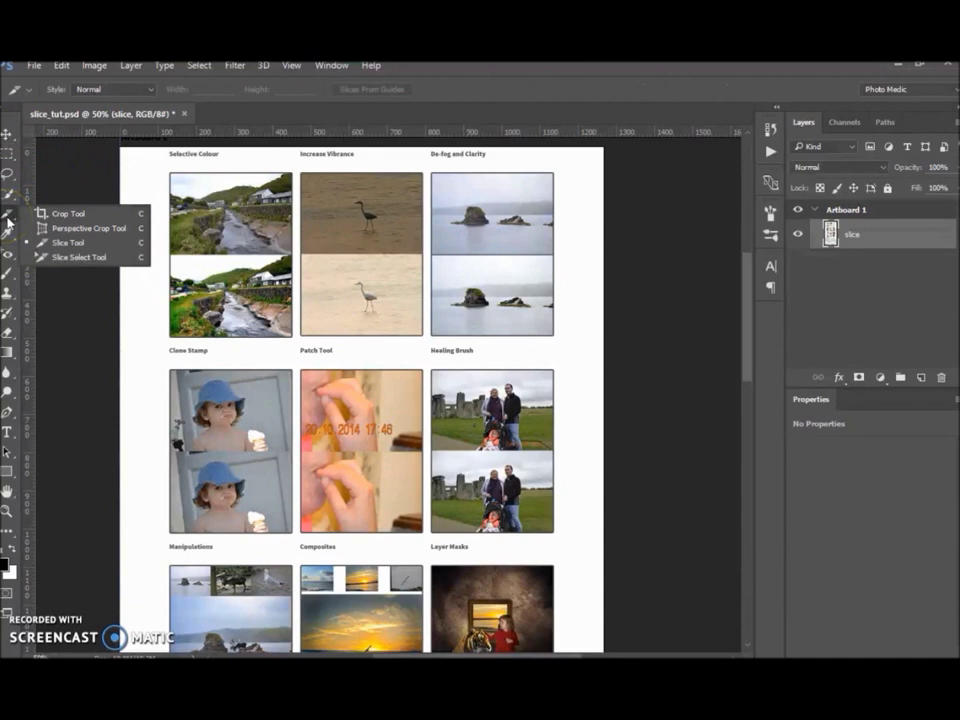
# Step: With the Slice tool at 100% zoom, draw a slice around the Selective Colour image pair
pyautogui.click(70, 246)
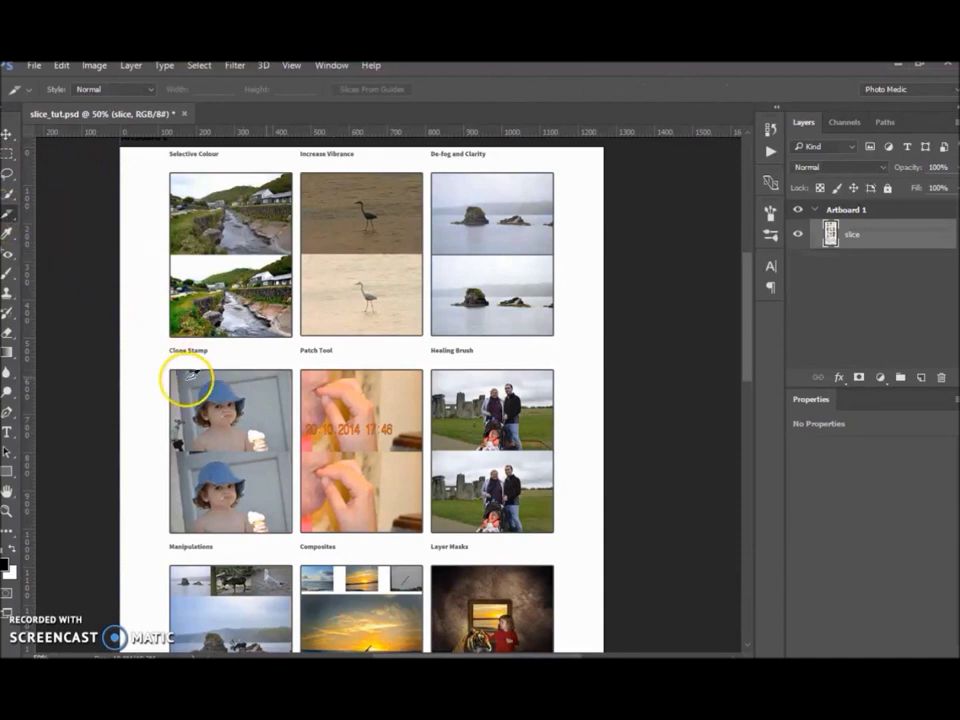
pyautogui.hotkey('ctrl', '+')
pyautogui.hotkey('ctrl', '+')
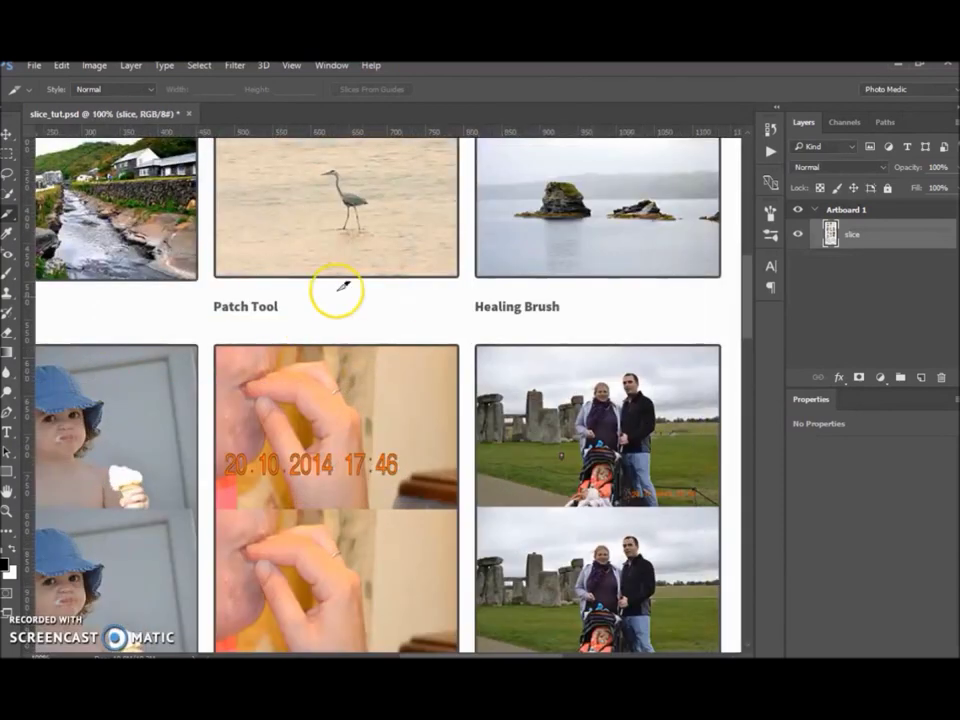
pyautogui.moveTo(322, 237); pyautogui.dragTo(467, 506)
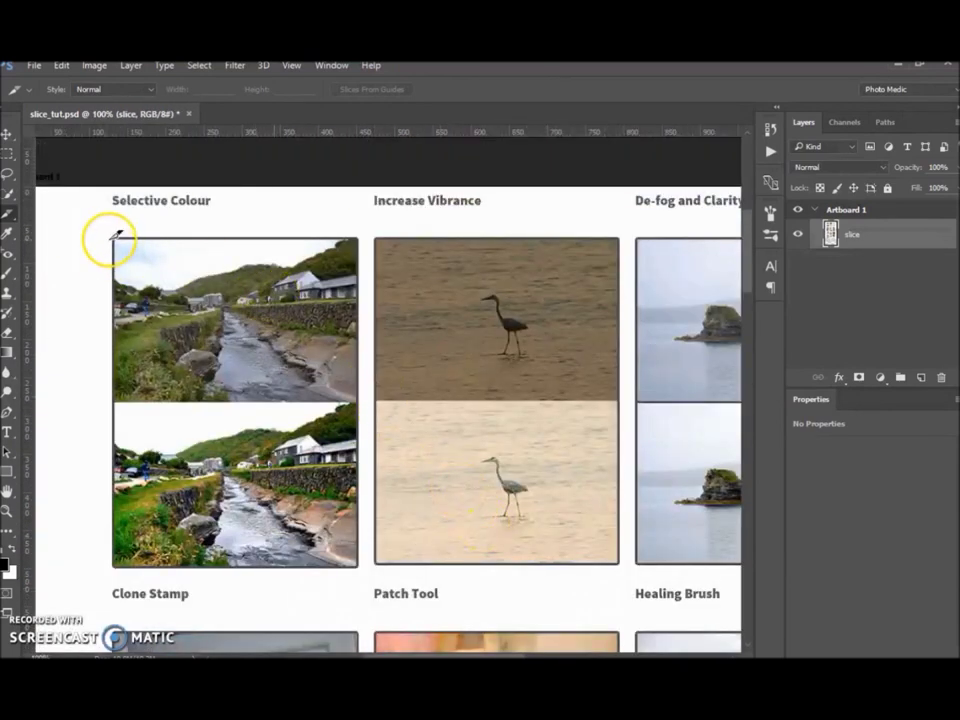
pyautogui.moveTo(117, 231); pyautogui.dragTo(358, 561)
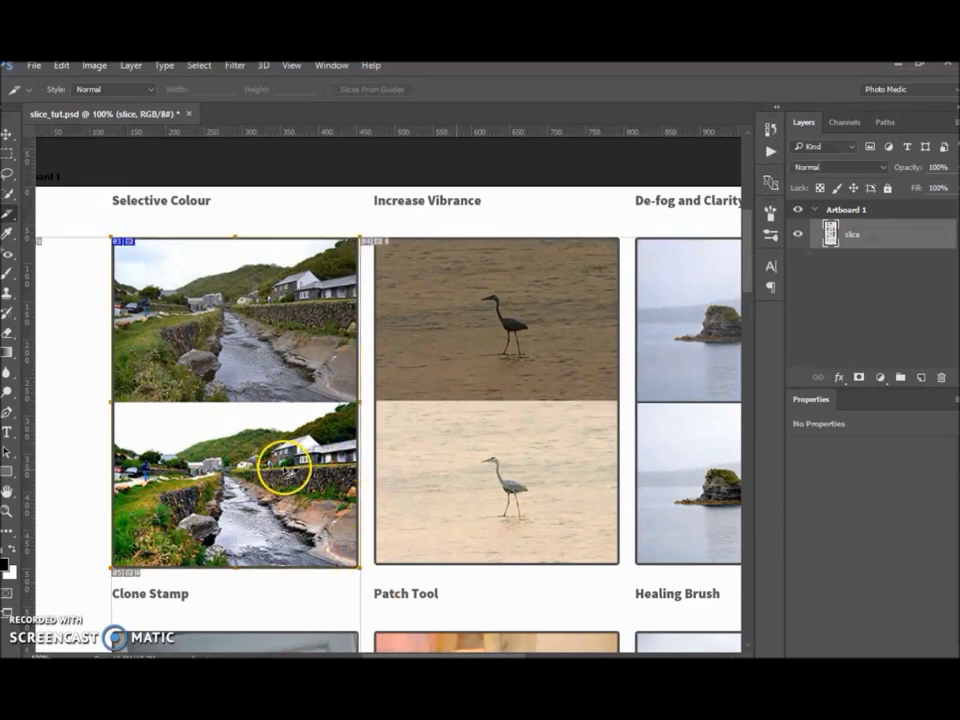
# Step: Align the slice's right and left edges with the Selective Colour image borders
pyautogui.scroll(1, 281, 466)
pyautogui.moveTo(264, 379); pyautogui.dragTo(324, 347)
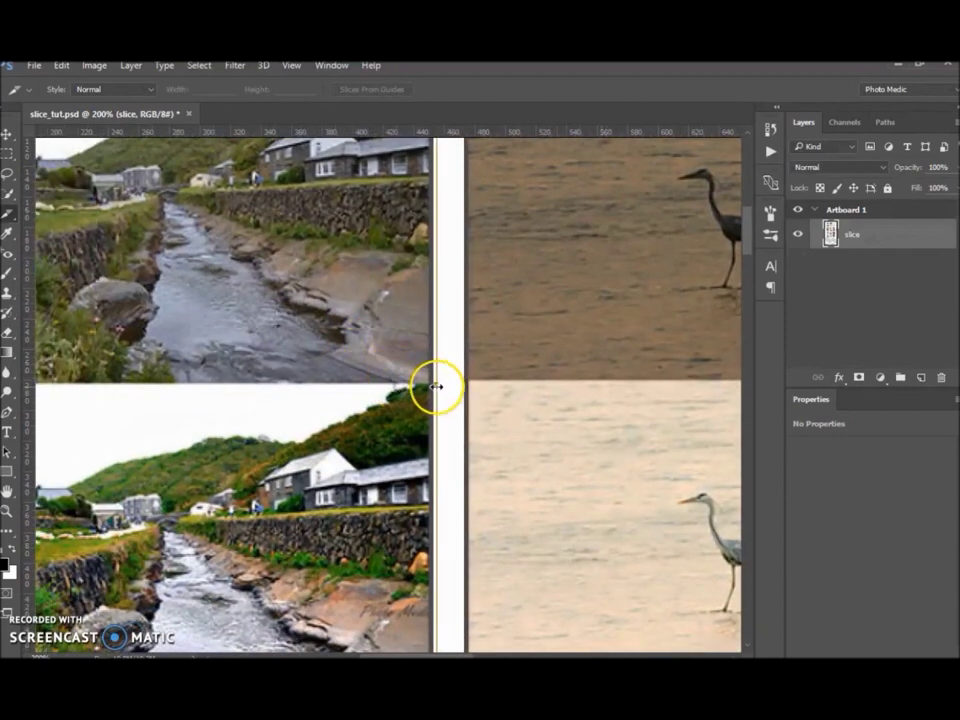
pyautogui.moveTo(435, 386); pyautogui.dragTo(435, 386)
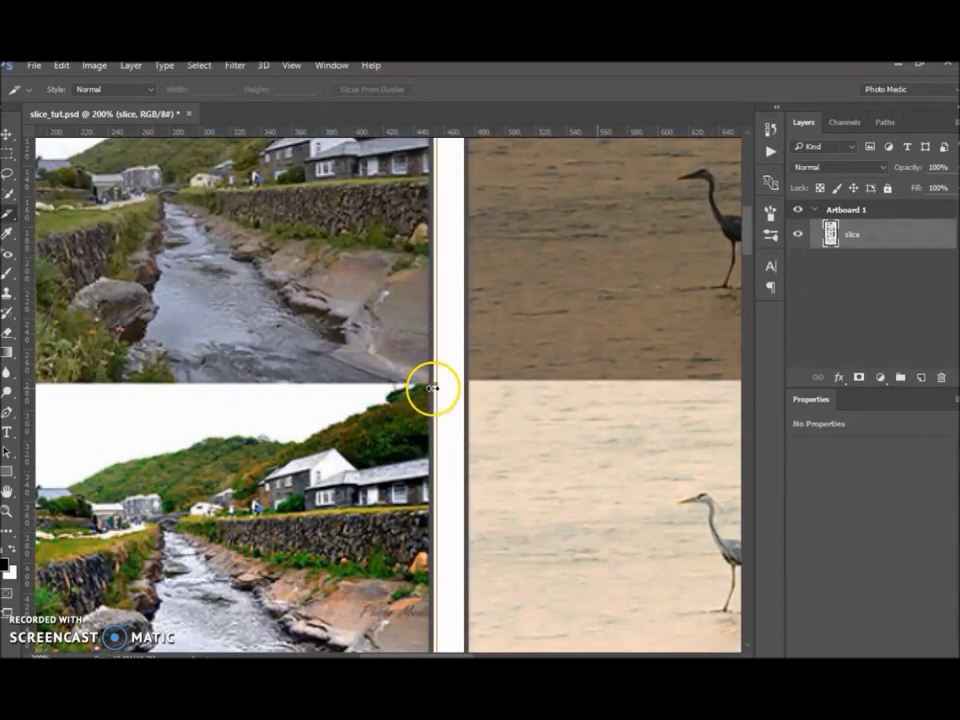
pyautogui.moveTo(306, 261); pyautogui.dragTo(370, 503)
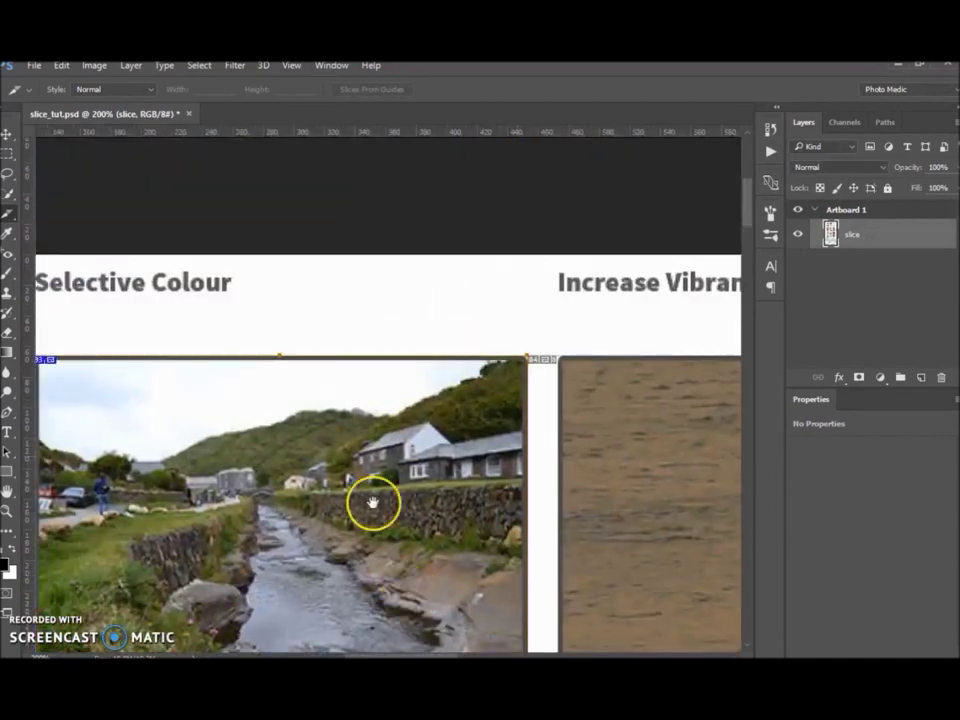
pyautogui.moveTo(258, 484); pyautogui.dragTo(574, 313)
pyautogui.moveTo(446, 508); pyautogui.dragTo(381, 285)
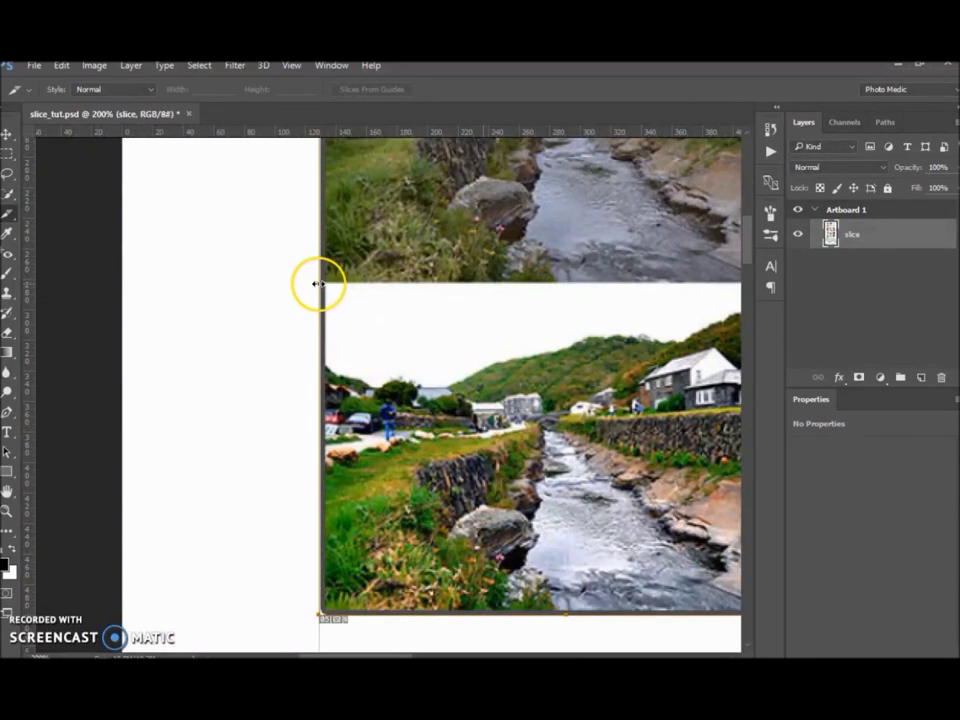
pyautogui.moveTo(319, 285); pyautogui.dragTo(320, 288)
pyautogui.scroll(-3, 332, 343)
pyautogui.hscroll(3, 332, 343)
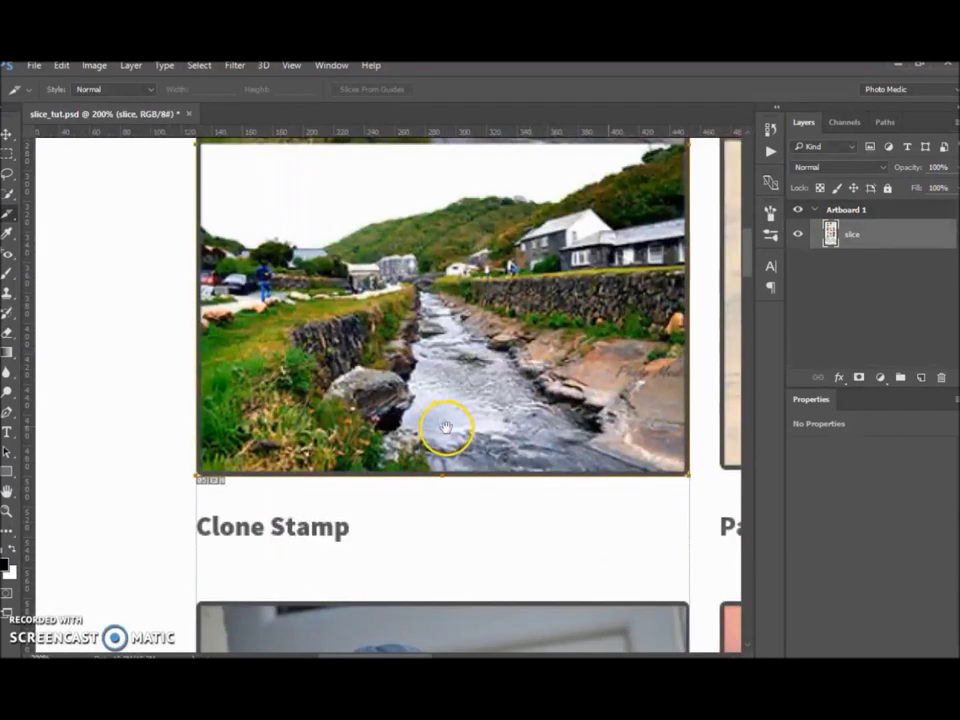
pyautogui.moveTo(602, 287); pyautogui.dragTo(423, 368)
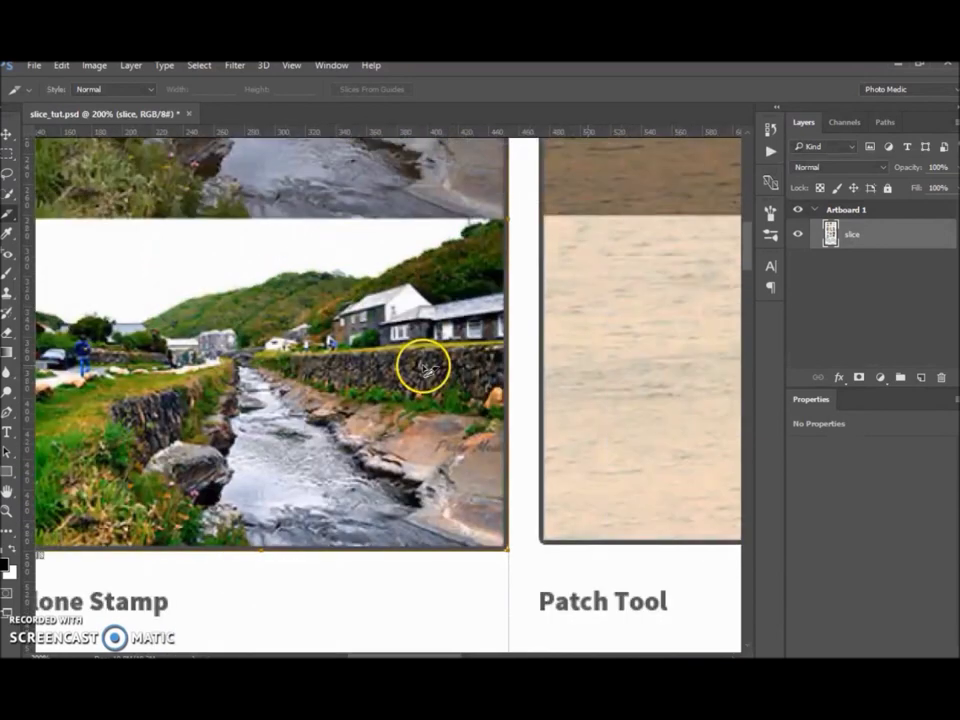
pyautogui.hotkey('ctrl', '-')
pyautogui.moveTo(583, 274); pyautogui.dragTo(420, 354)
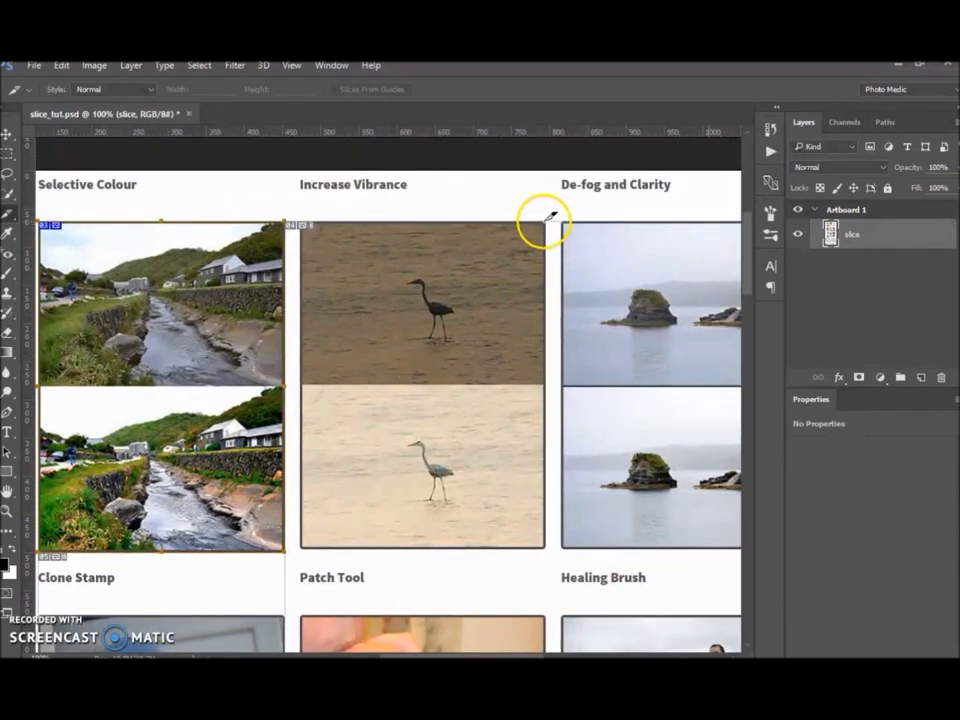
# Step: Draw a slice over the Increase Vibrance heron pair and fit its right edge to the image border at 200%
pyautogui.moveTo(551, 216); pyautogui.dragTo(302, 547)
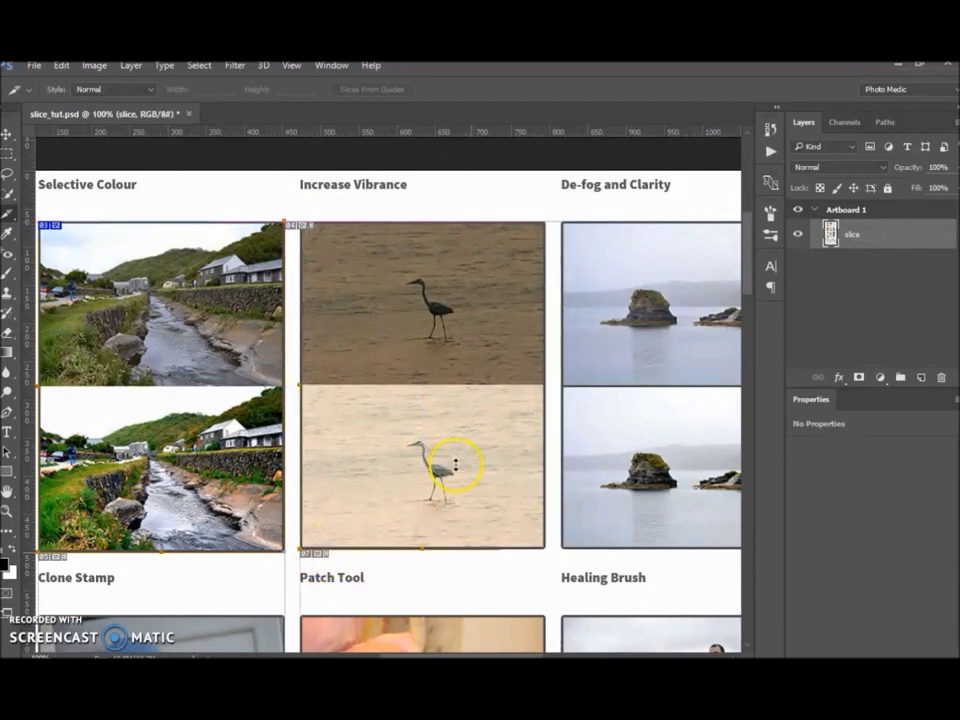
pyautogui.hotkey('ctrl', '+')
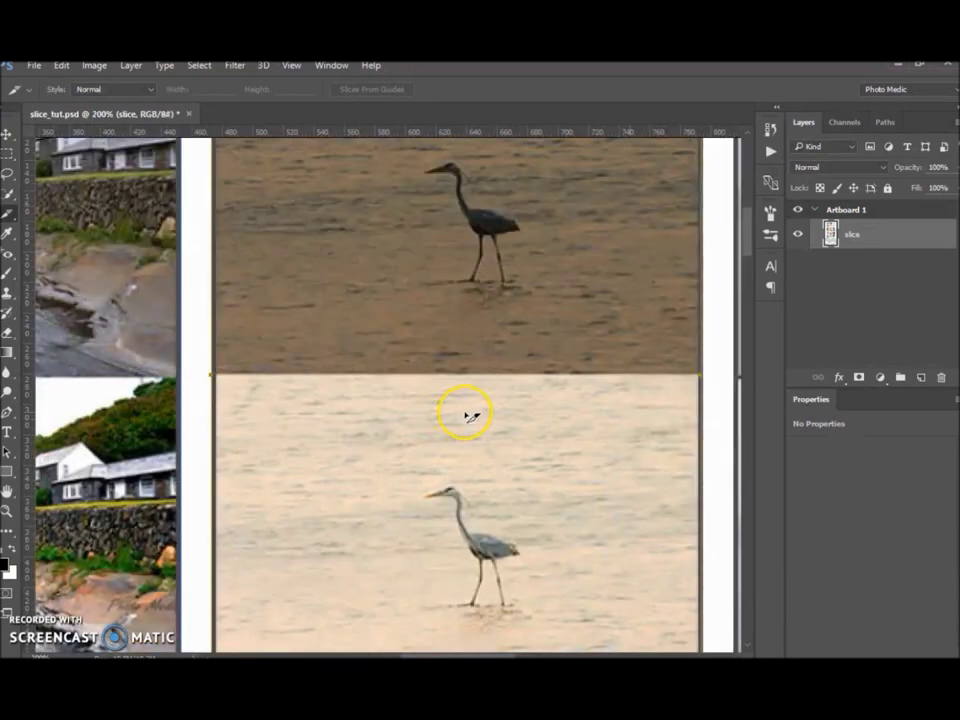
pyautogui.moveTo(698, 377)
pyautogui.mouseDown()
pyautogui.moveTo(705, 381)
pyautogui.moveTo(688, 377)
pyautogui.moveTo(700, 378)
pyautogui.mouseUp()
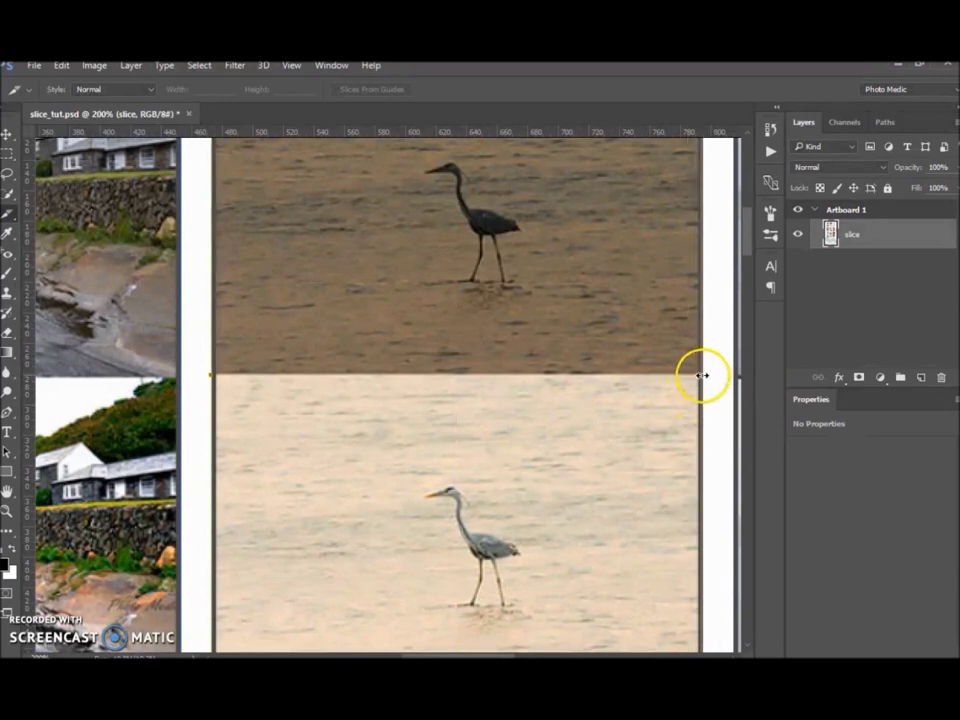
pyautogui.moveTo(703, 375); pyautogui.dragTo(706, 379)
pyautogui.moveTo(615, 285); pyautogui.dragTo(472, 518)
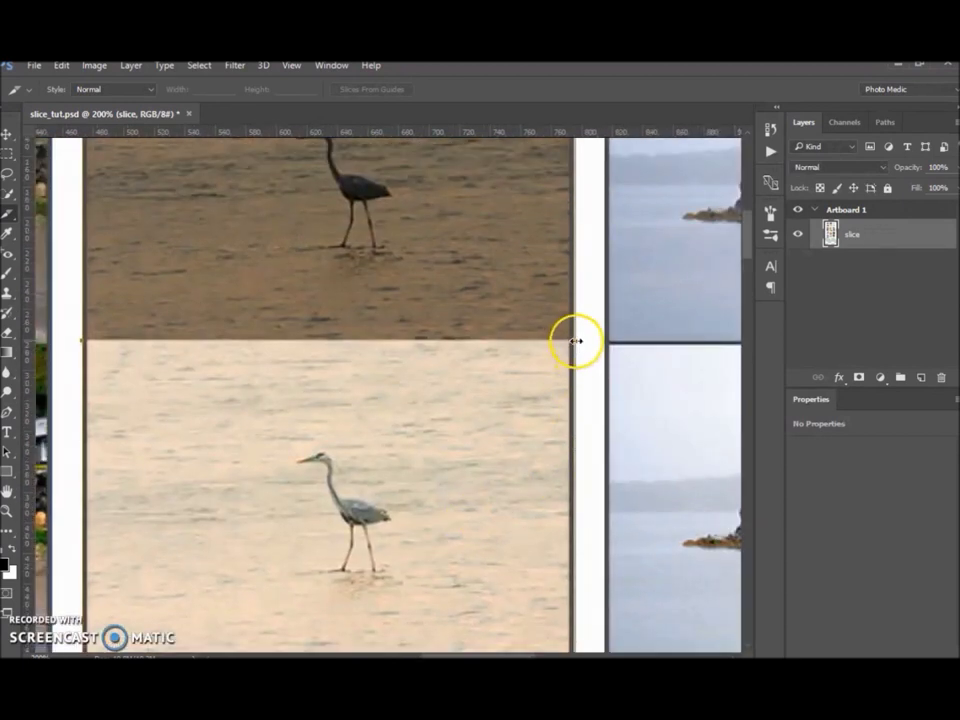
pyautogui.moveTo(574, 339)
pyautogui.mouseDown()
pyautogui.moveTo(557, 341)
pyautogui.moveTo(582, 341)
pyautogui.moveTo(574, 342)
pyautogui.mouseUp()
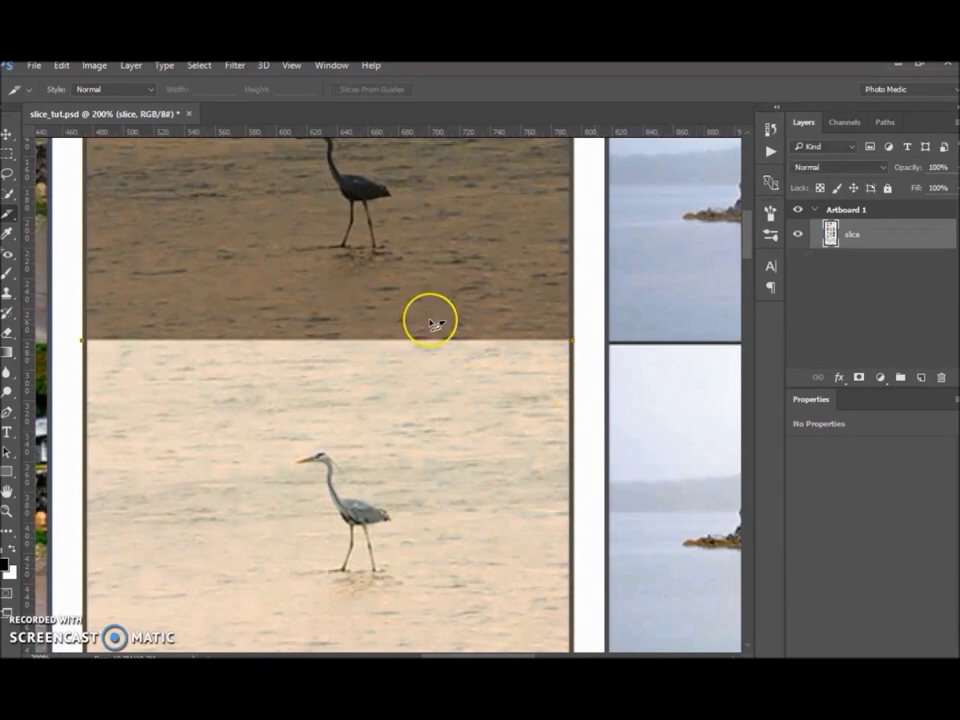
pyautogui.hotkey('ctrl', '-')
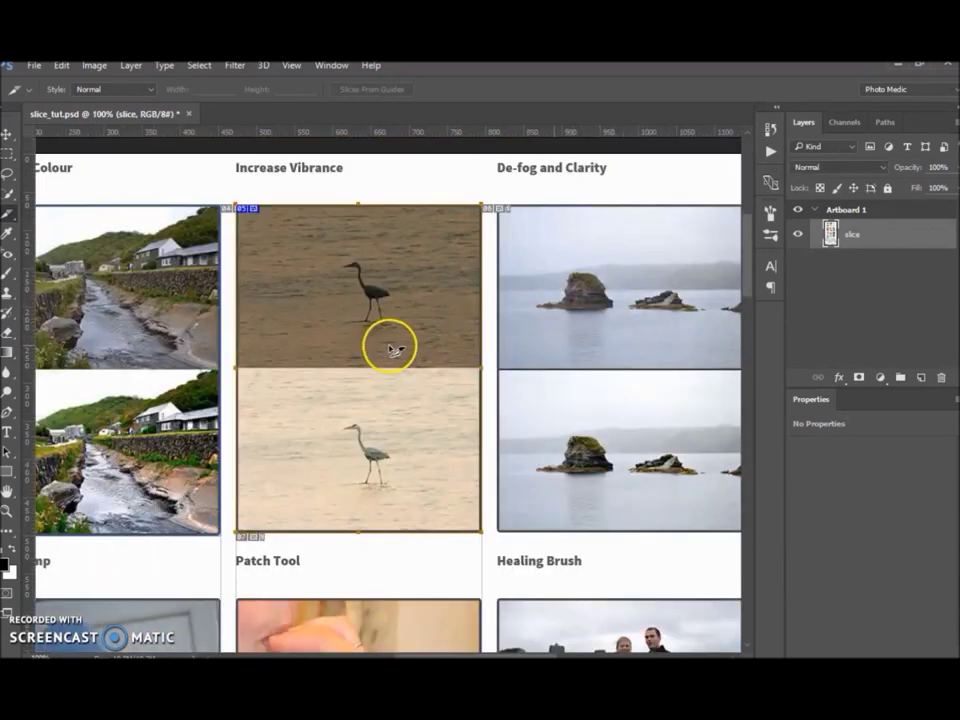
pyautogui.moveTo(370, 346); pyautogui.dragTo(412, 340)
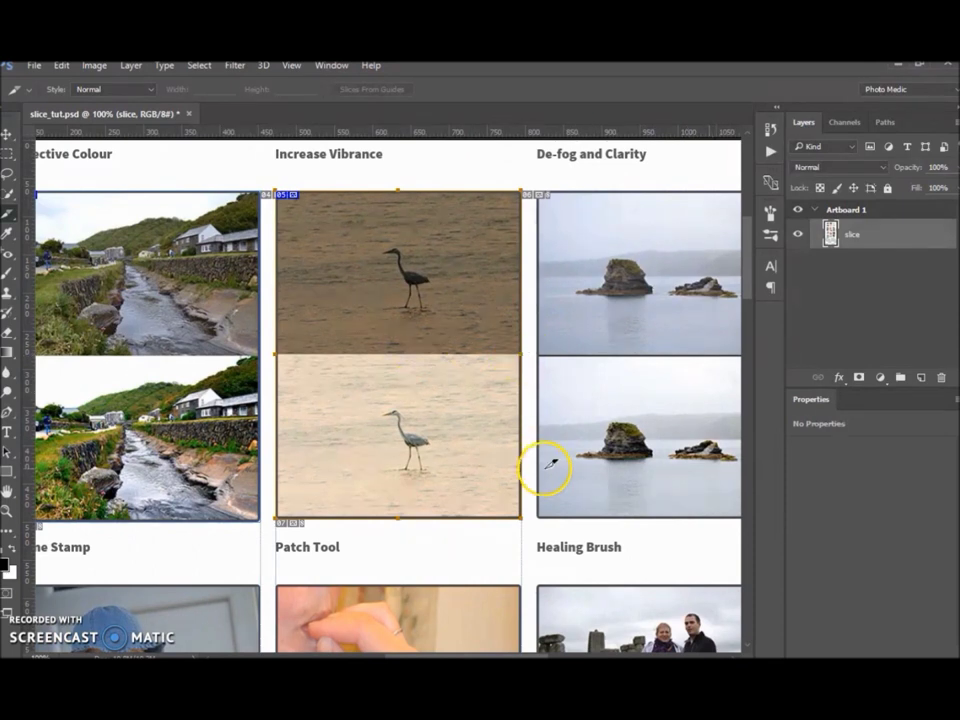
# Step: Change which items slices snap to in the View snapping options
pyautogui.click(290, 66)
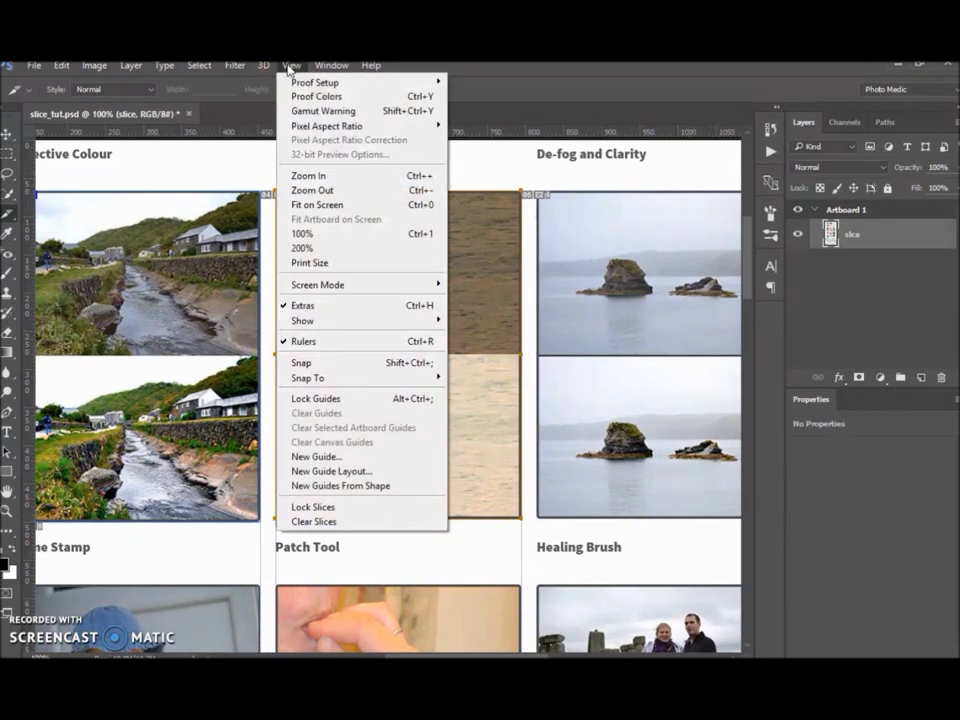
pyautogui.click(364, 380)
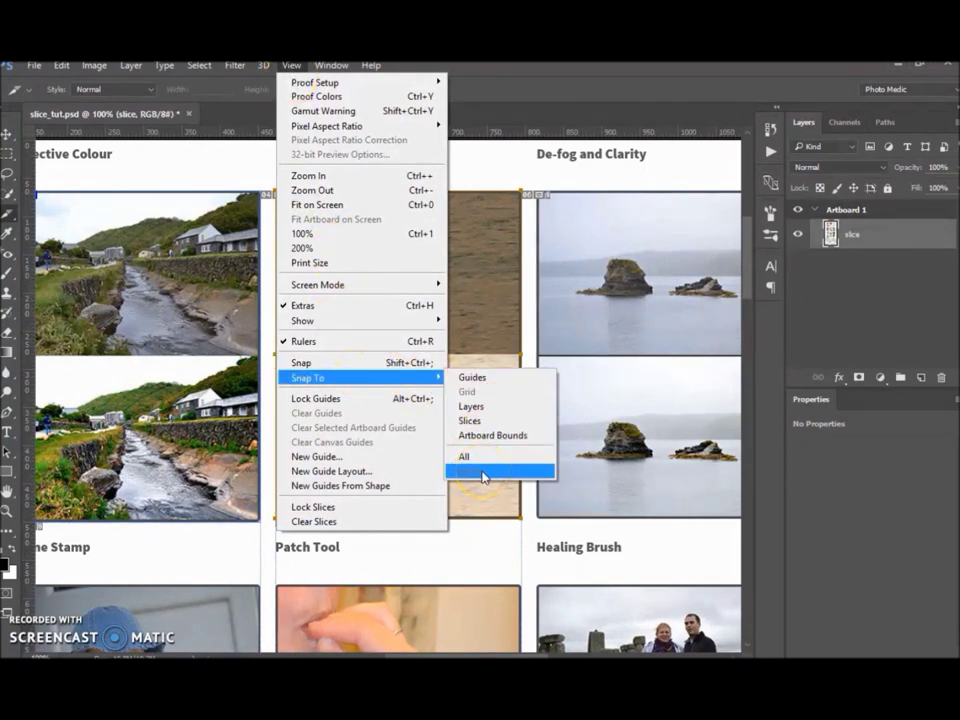
pyautogui.click(292, 65)
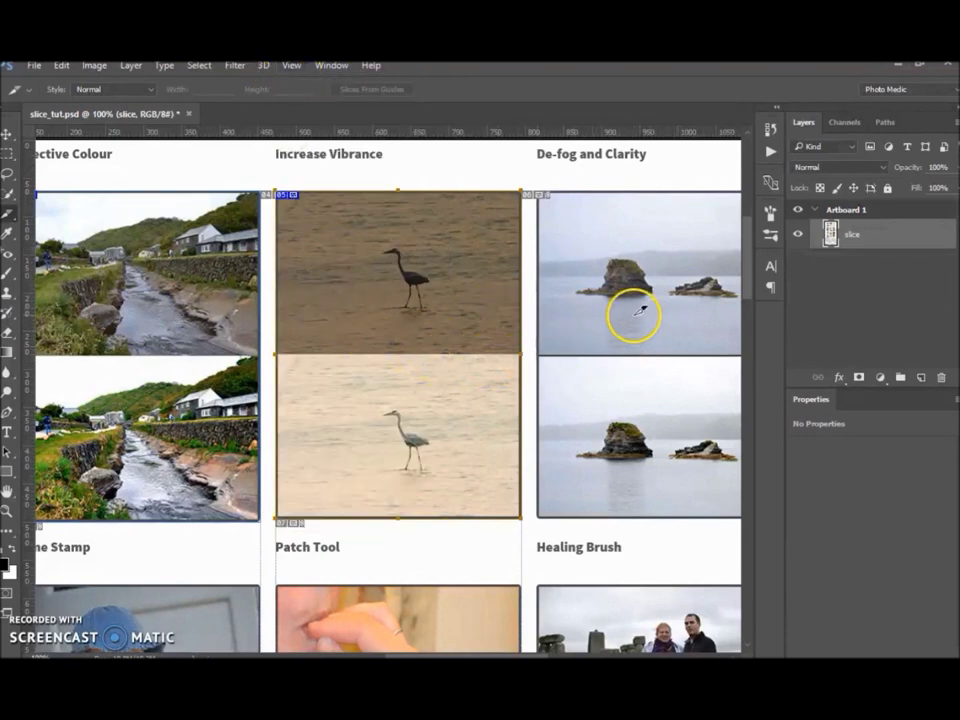
# Step: Shift the heron slice right and zoom out to review the top row of photo slices
pyautogui.moveTo(637, 313); pyautogui.dragTo(418, 302)
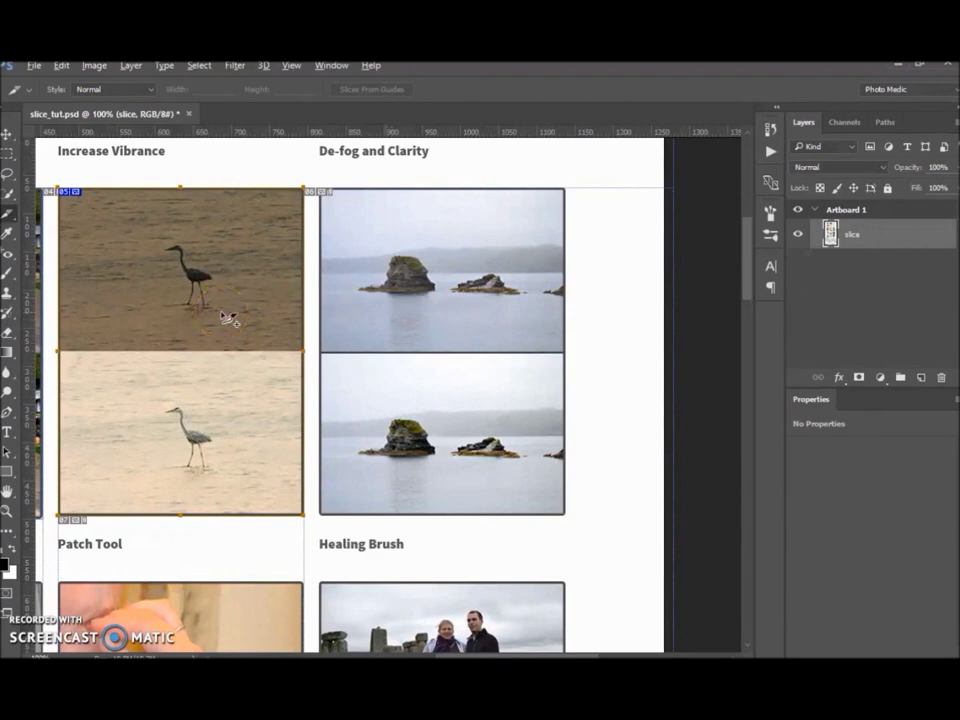
pyautogui.moveTo(228, 318); pyautogui.dragTo(490, 316)
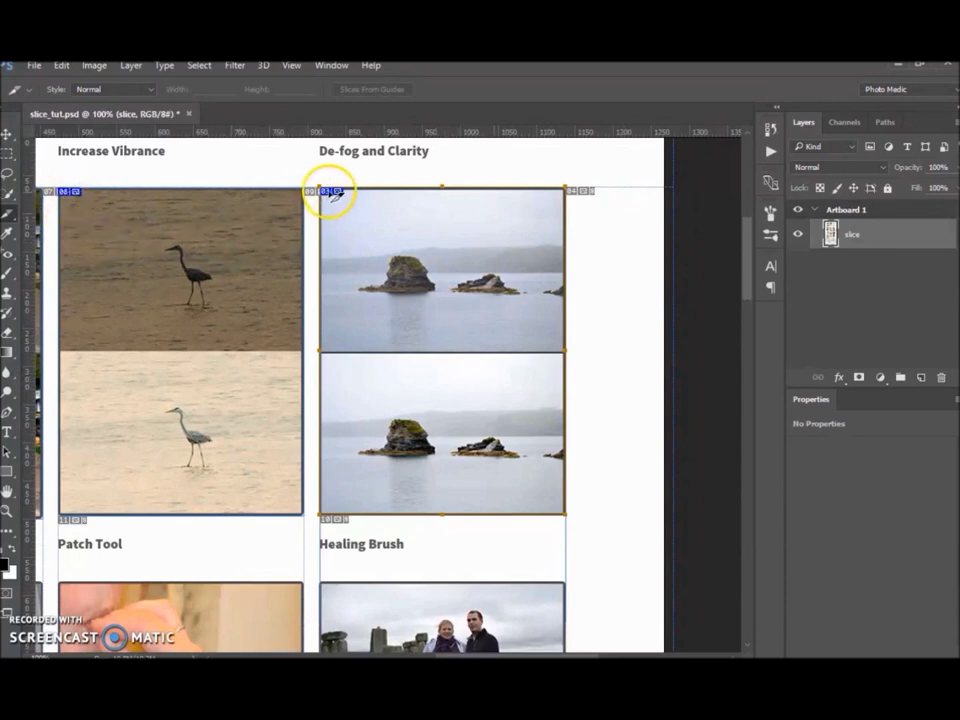
pyautogui.hotkey('ctrl', '-')
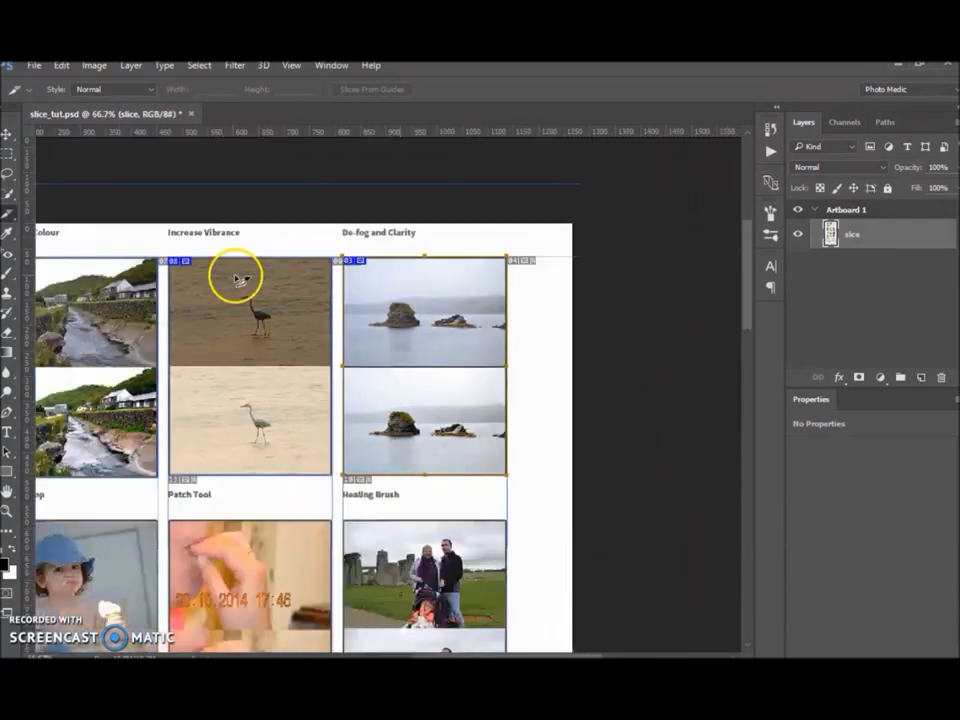
pyautogui.moveTo(261, 379); pyautogui.dragTo(369, 317)
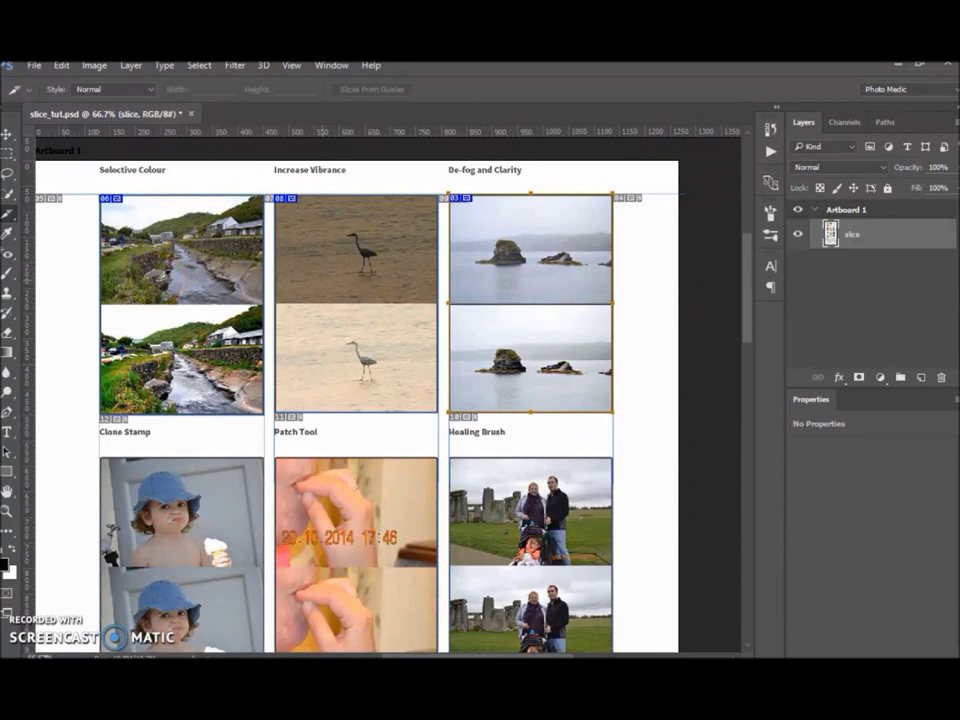
pyautogui.click(150, 380)
pyautogui.hotkey('ctrl', '-')
pyautogui.hotkey('ctrl', '-')
pyautogui.hotkey('ctrl', '-')
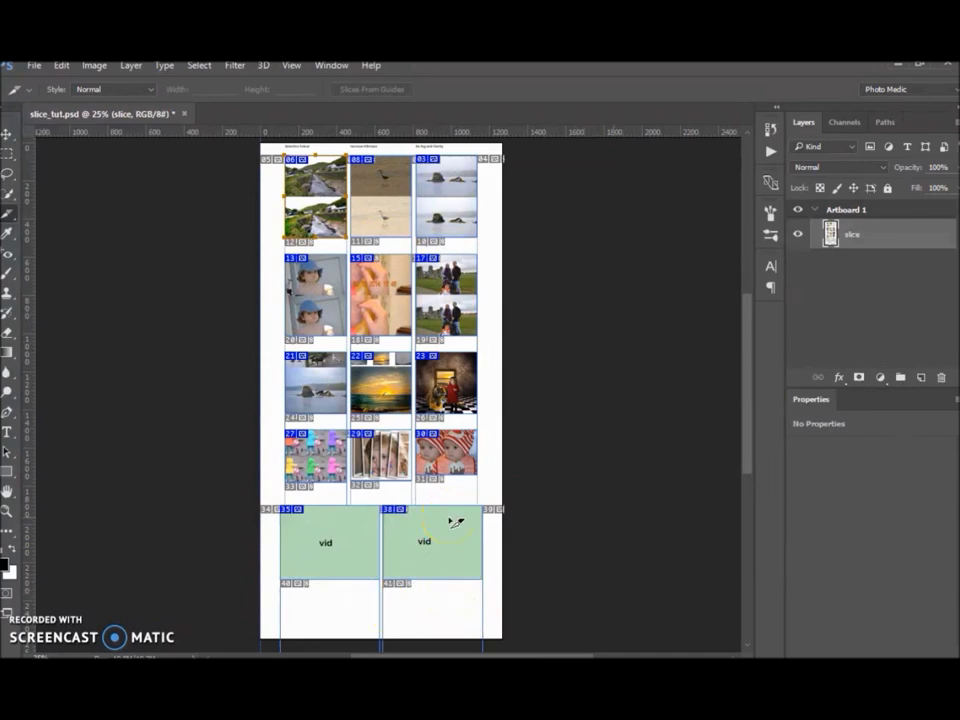
pyautogui.hotkey('ctrl', '+')
pyautogui.hotkey('ctrl', '+')
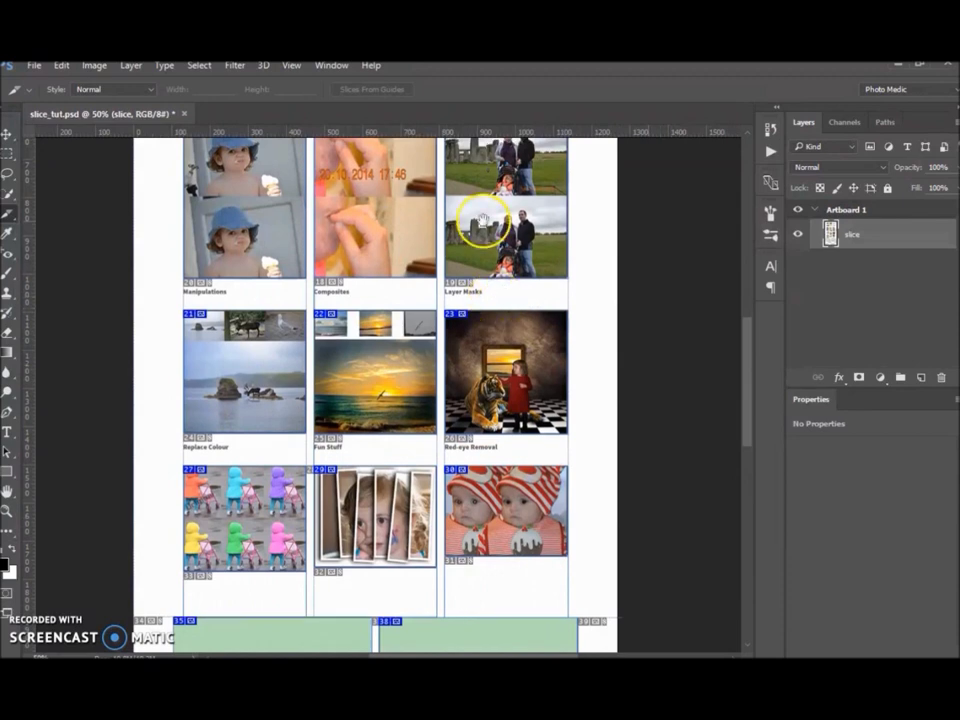
pyautogui.moveTo(483, 222); pyautogui.dragTo(439, 493)
pyautogui.moveTo(427, 289); pyautogui.dragTo(439, 356)
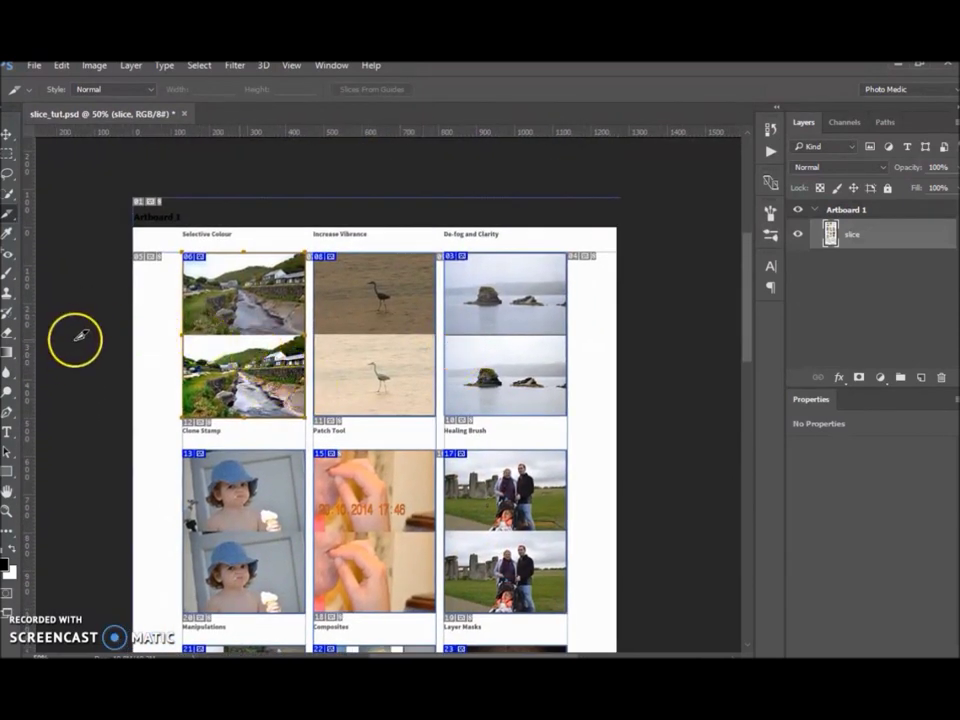
# Step: Name slice 06 'selective' with alt tag 'Selective colour', keeping the background type None
pyautogui.rightClick(230, 302)
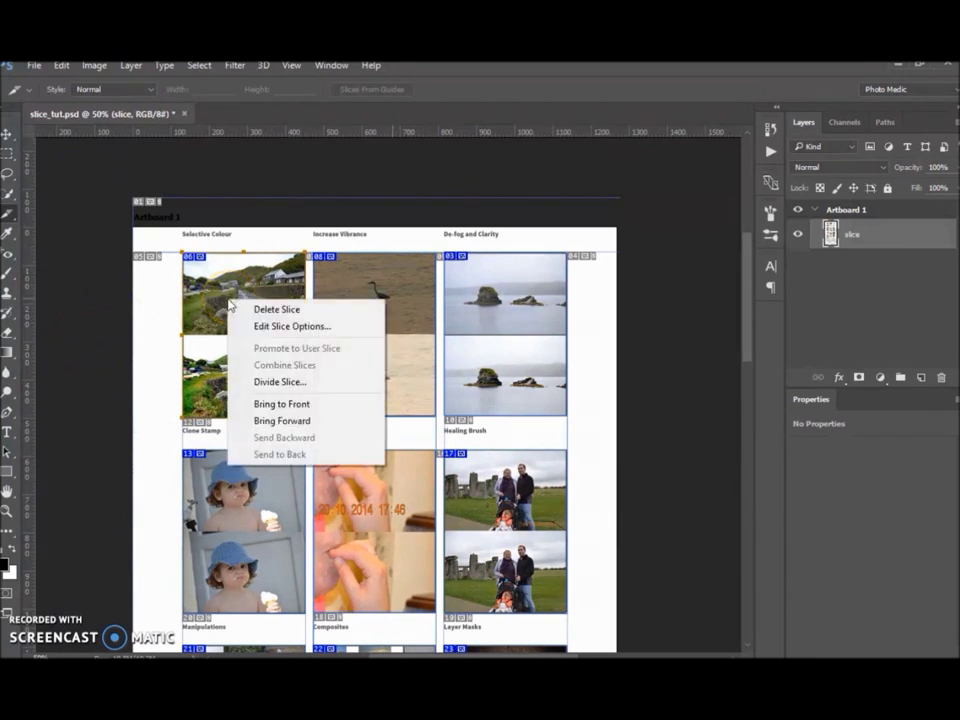
pyautogui.click(281, 328)
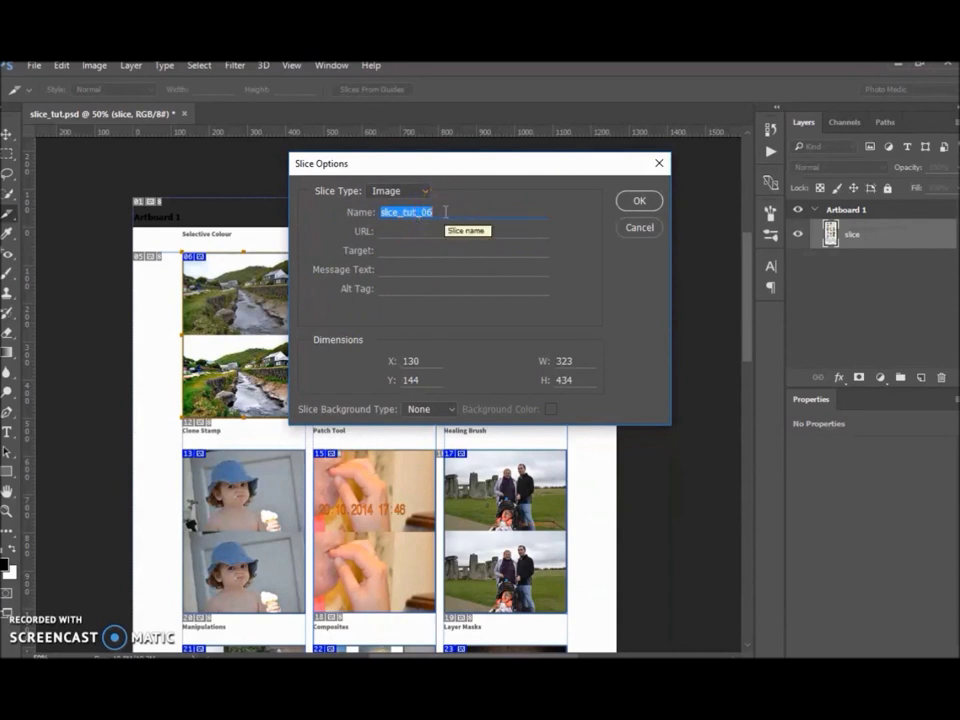
pyautogui.write('selective')
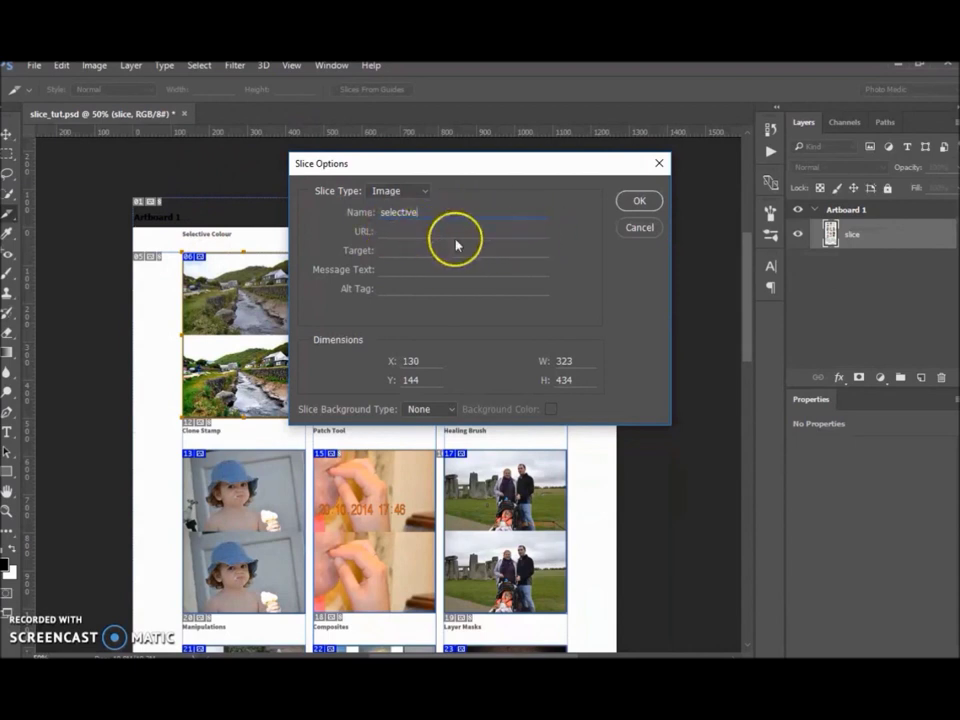
pyautogui.click(425, 252)
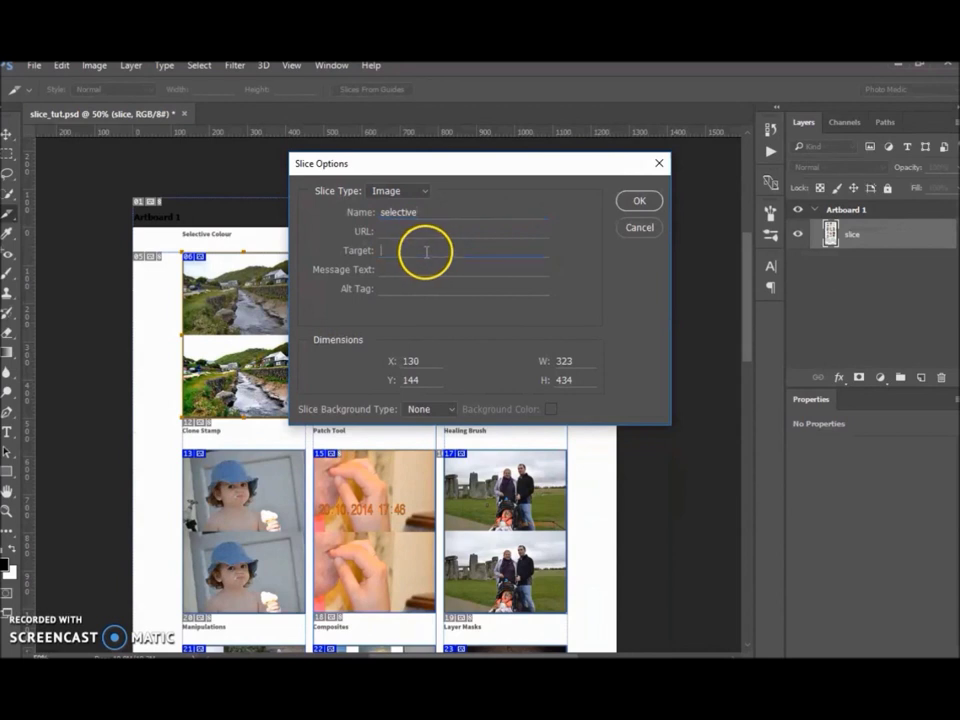
pyautogui.click(415, 290)
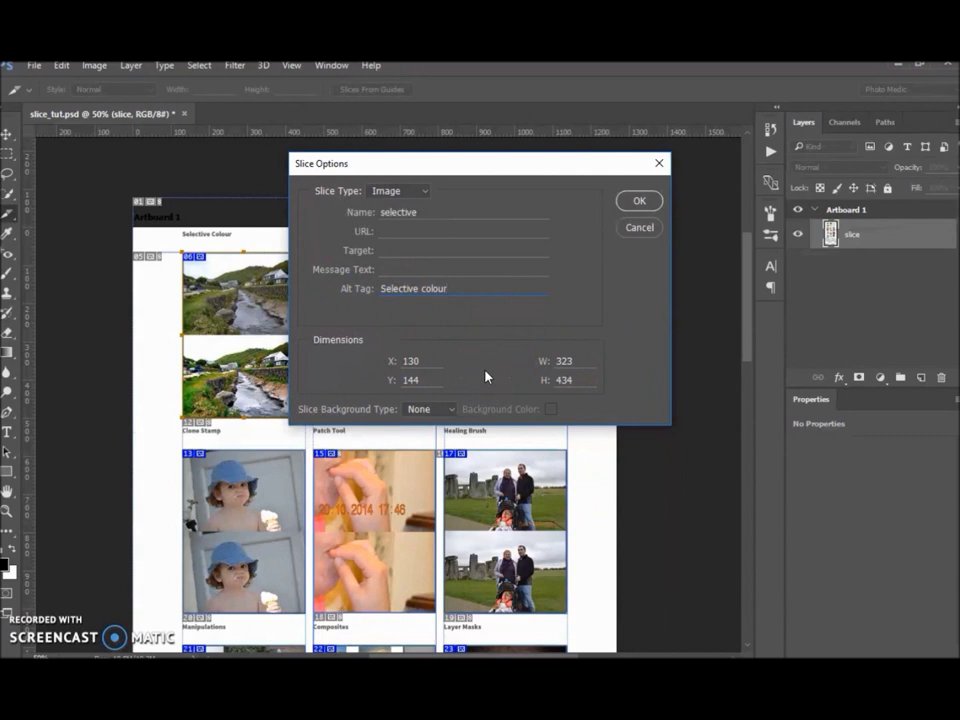
pyautogui.click(451, 411)
pyautogui.click(451, 411)
pyautogui.click(640, 202)
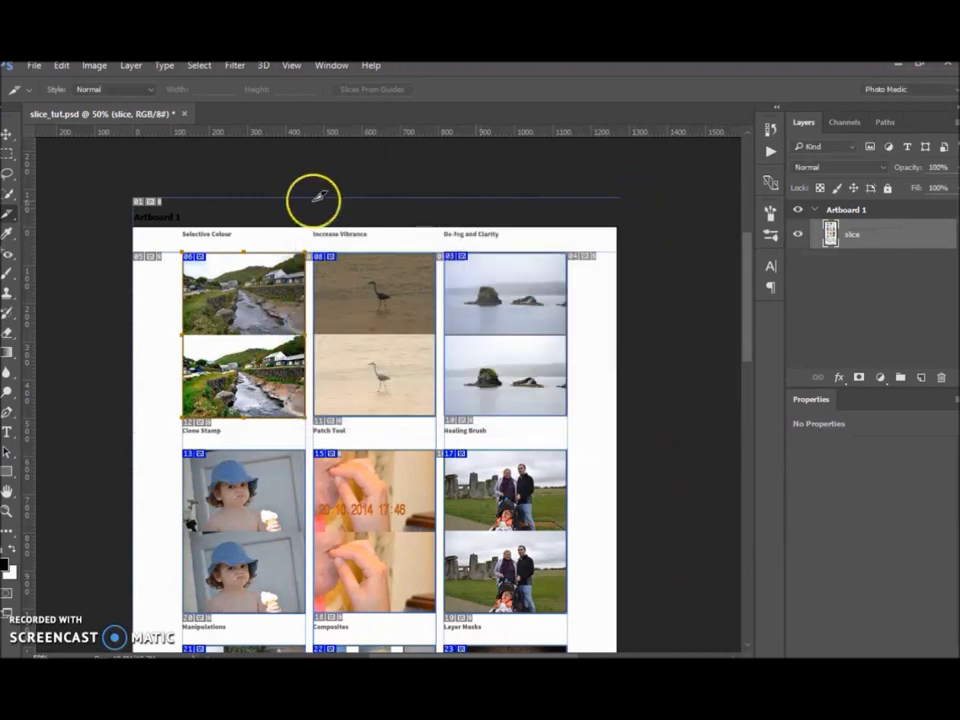
# Step: Name the heron slice 'vibrance' with matching alt text
pyautogui.rightClick(398, 334)
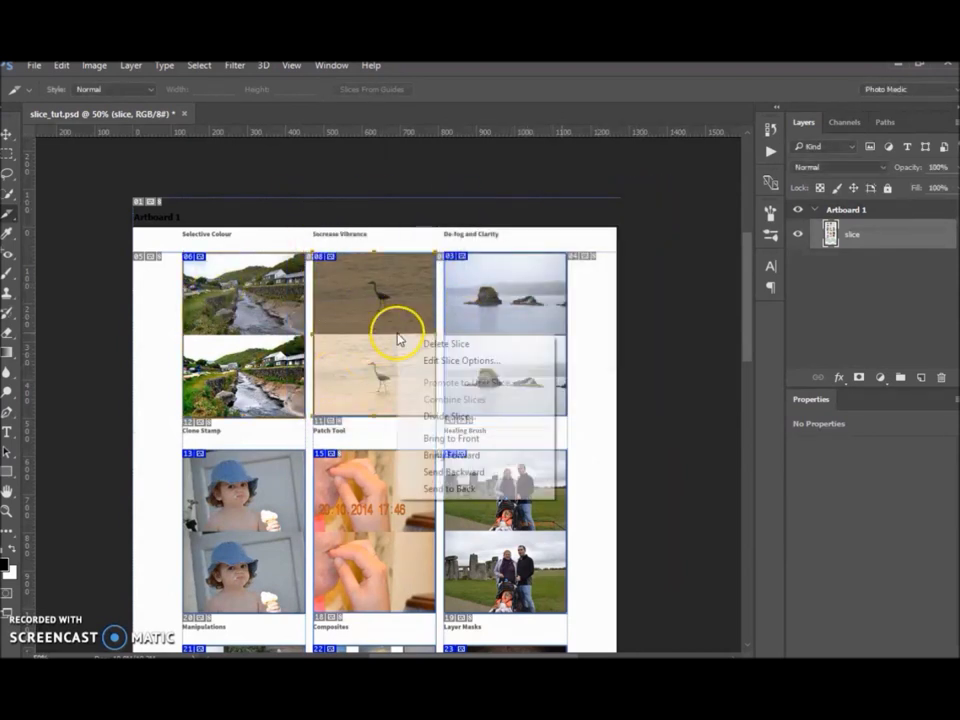
pyautogui.click(450, 361)
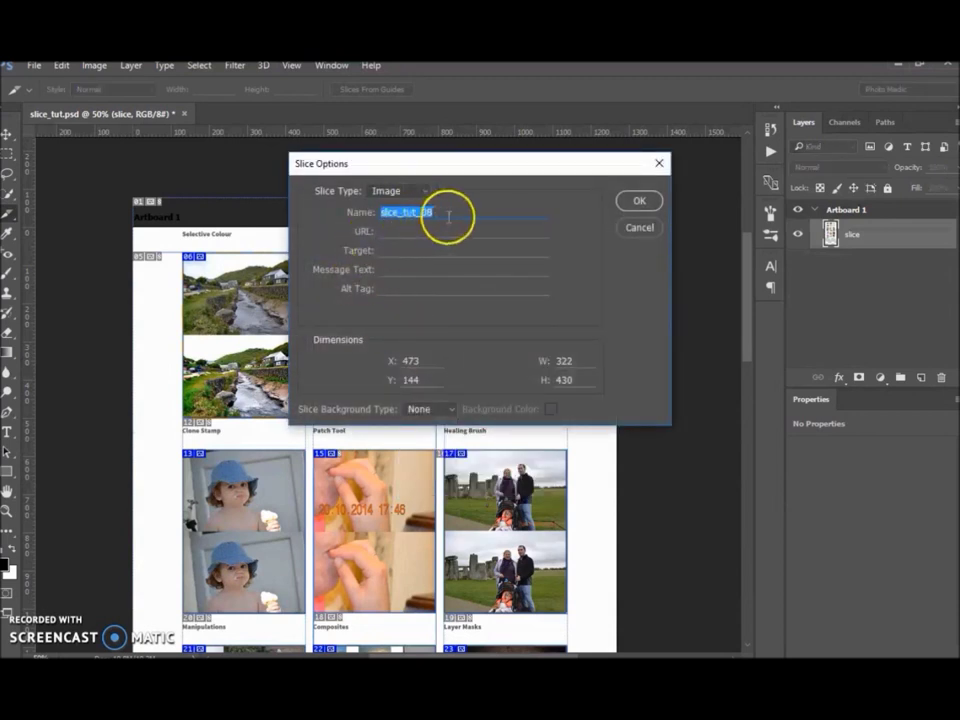
pyautogui.moveTo(427, 175); pyautogui.dragTo(558, 183)
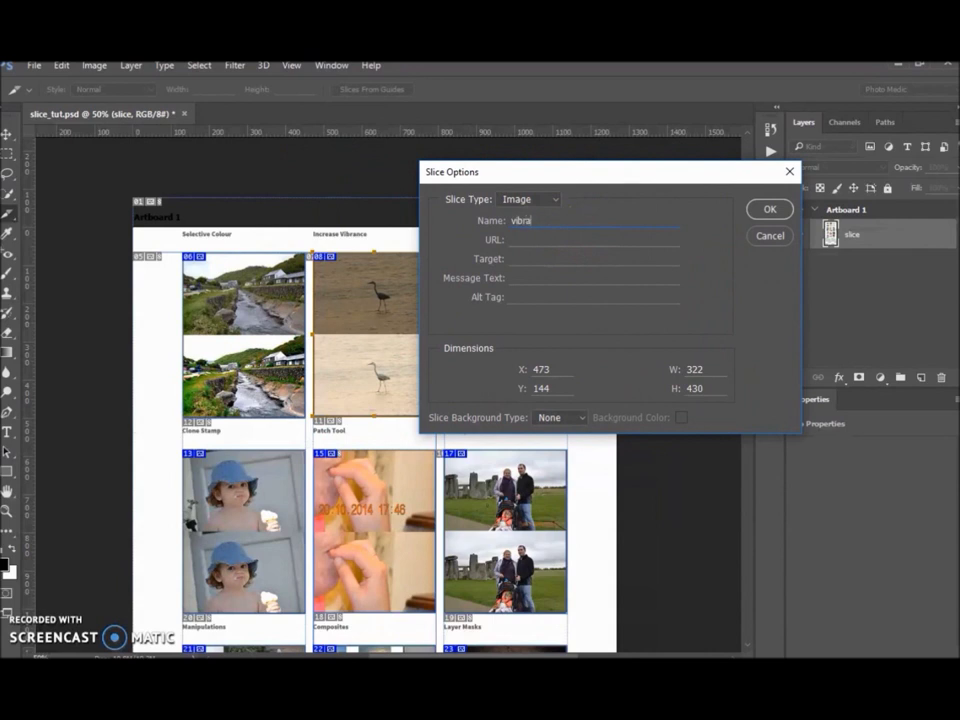
pyautogui.click(545, 295)
pyautogui.click(770, 209)
# Step: Name the De-fog and Clarity slice 'clarity' with alt tag 'clarity'
pyautogui.rightClick(514, 326)
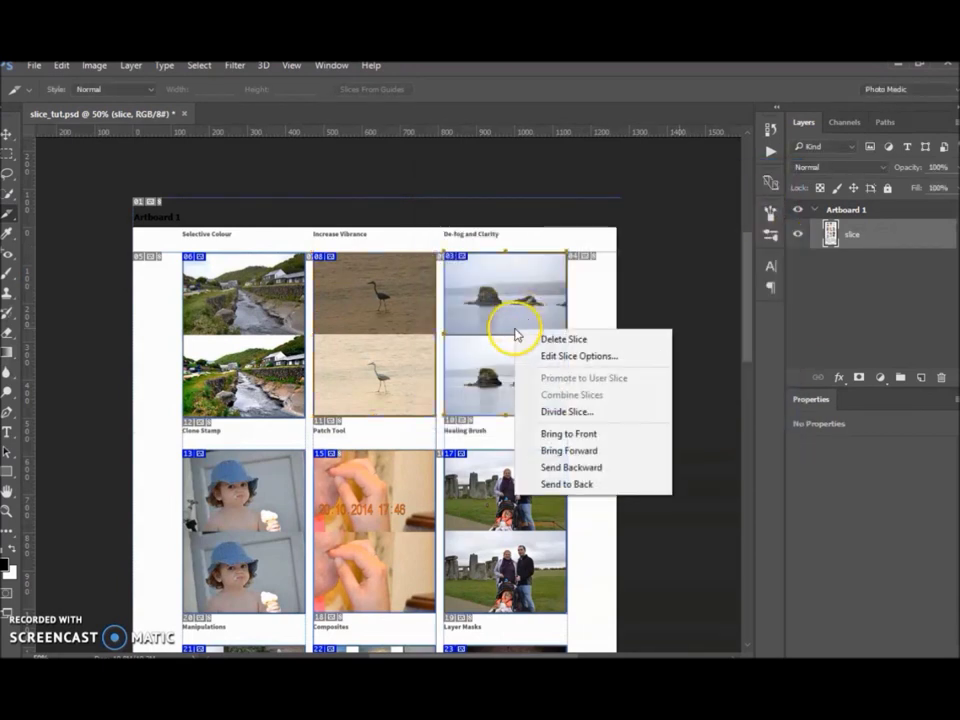
pyautogui.click(589, 358)
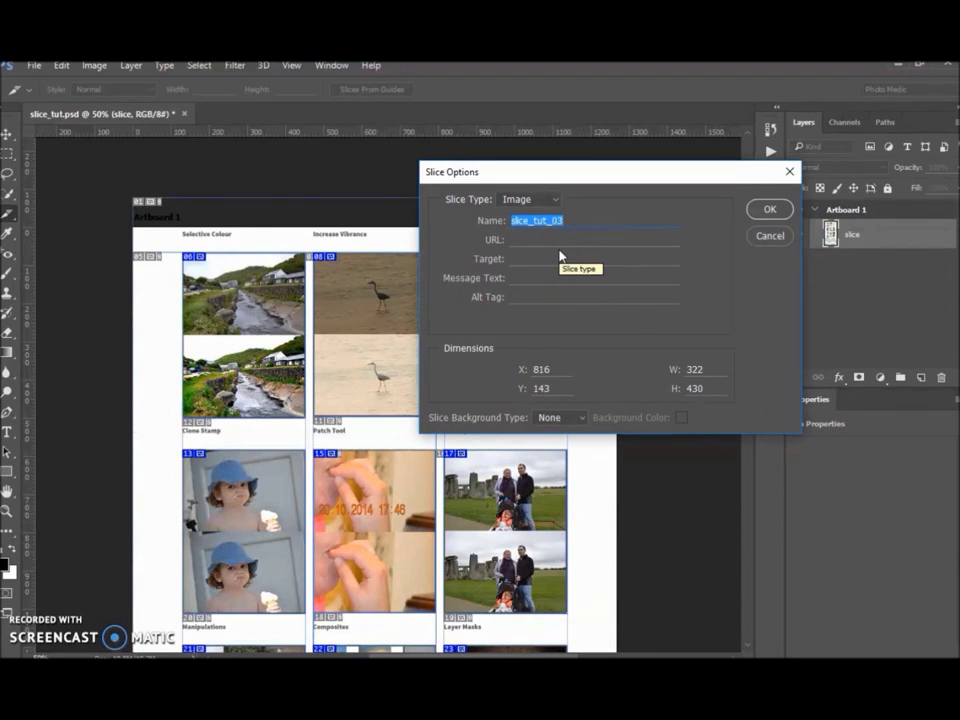
pyautogui.moveTo(615, 178)
pyautogui.mouseDown()
pyautogui.moveTo(780, 311)
pyautogui.moveTo(620, 153)
pyautogui.mouseUp()
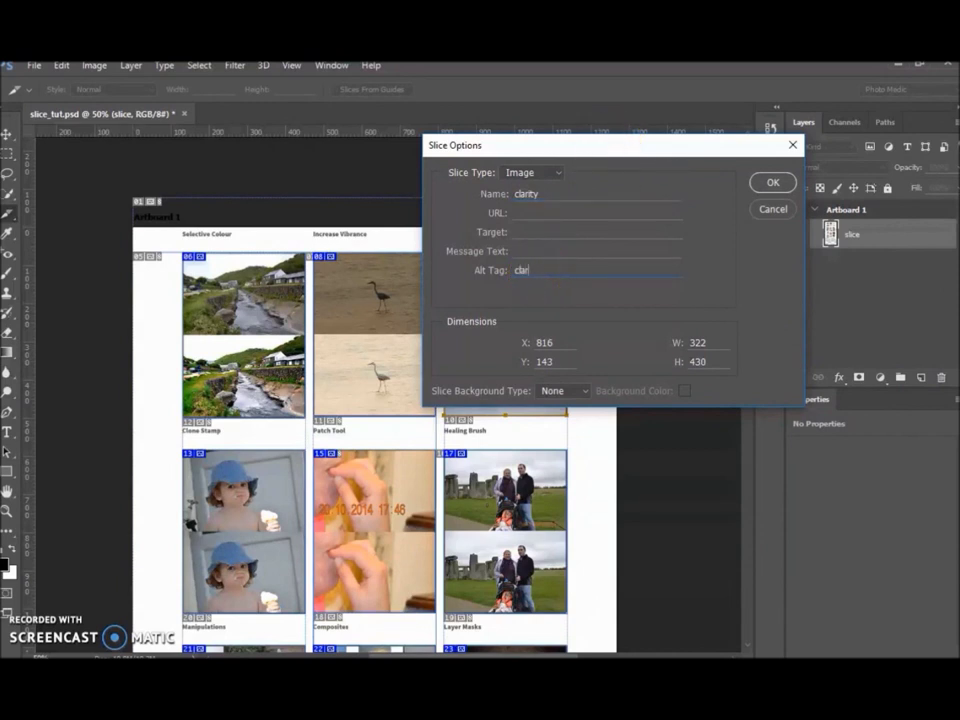
pyautogui.click(772, 182)
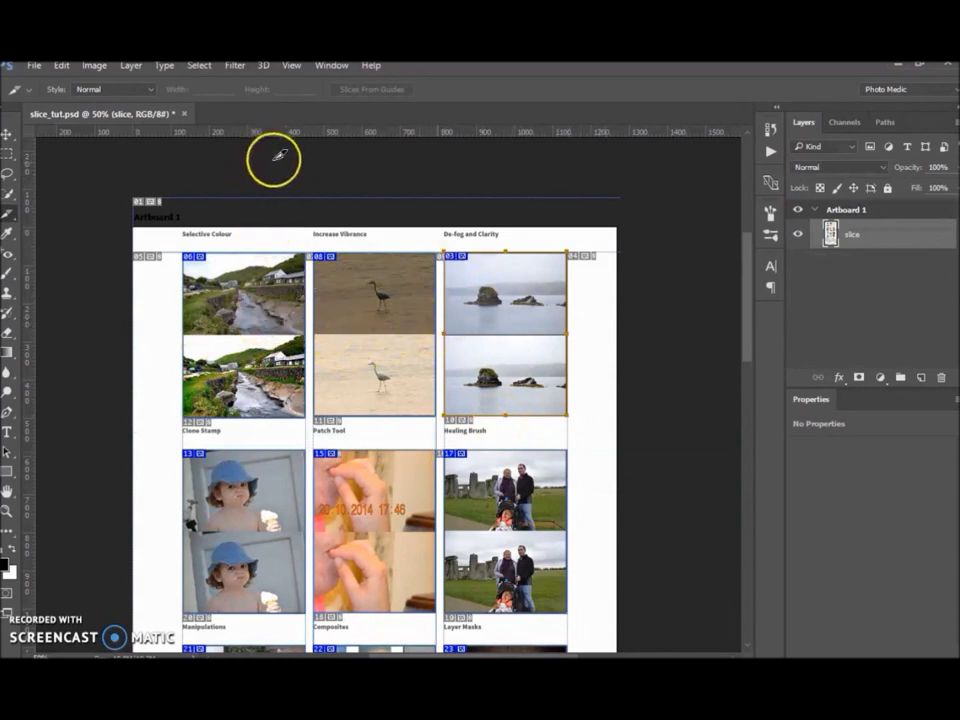
# Step: Open Save for Web (Legacy) and select the Selective Colour photo slice
pyautogui.click(34, 68)
pyautogui.click(94, 285)
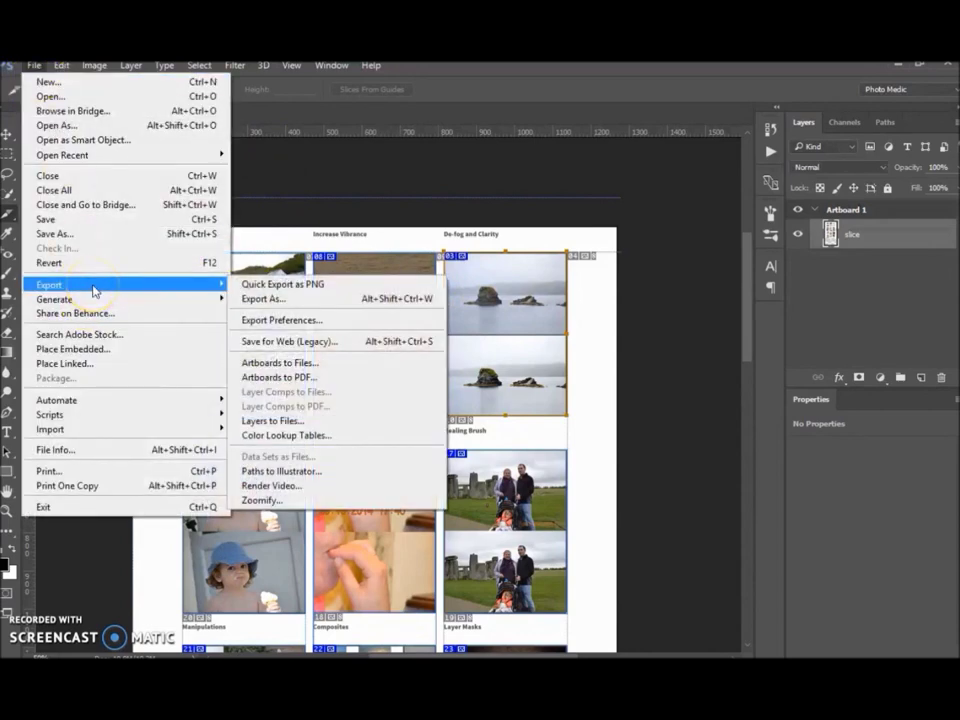
pyautogui.click(324, 343)
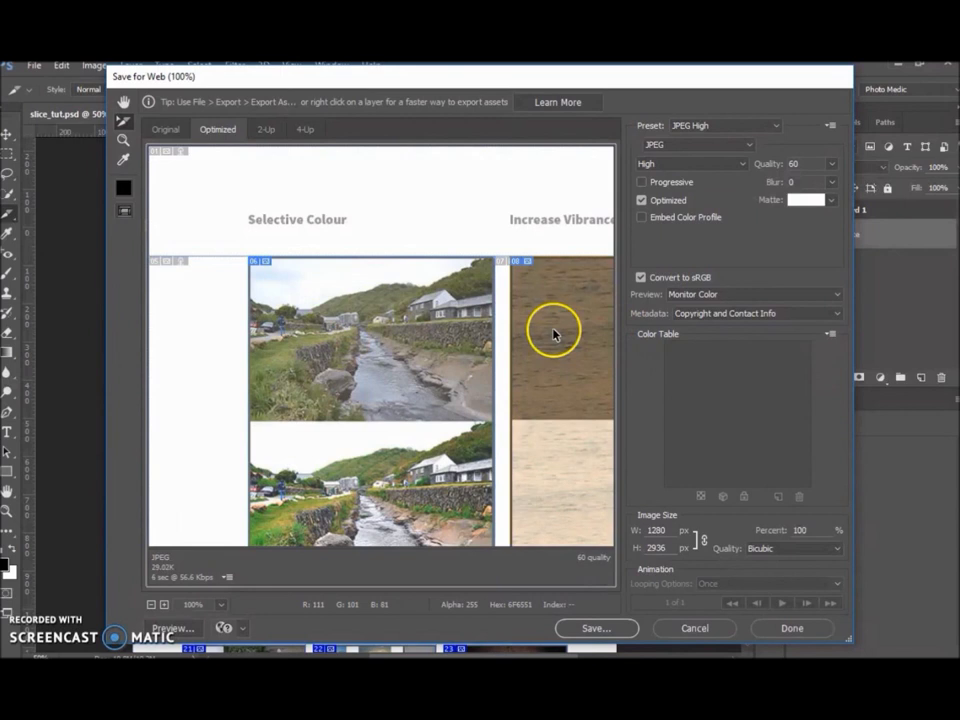
pyautogui.click(314, 323)
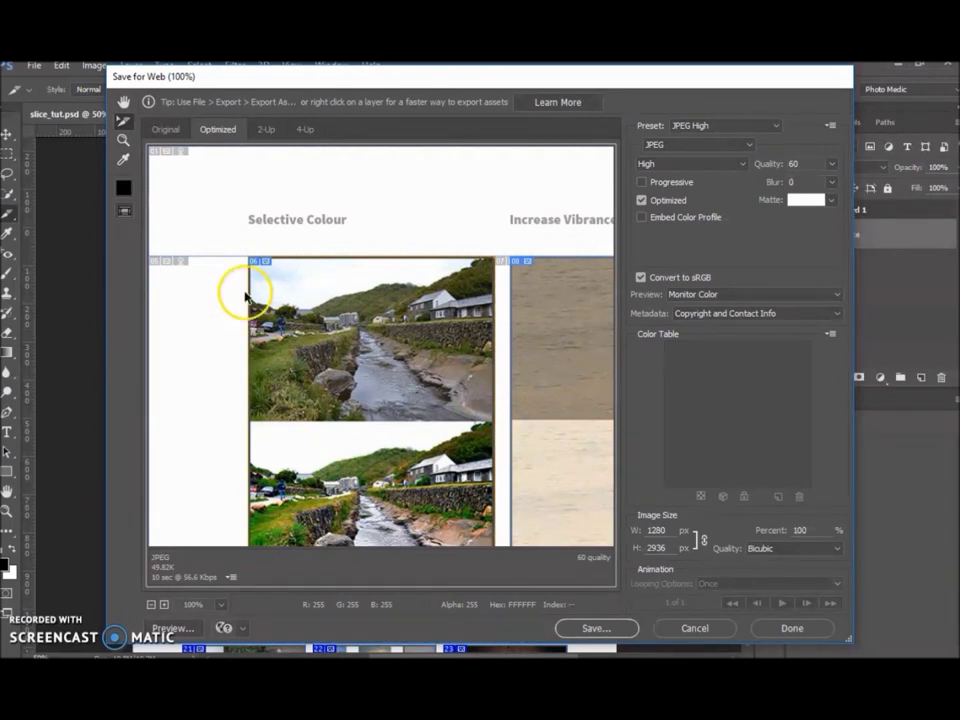
pyautogui.click(555, 306)
pyautogui.click(388, 326)
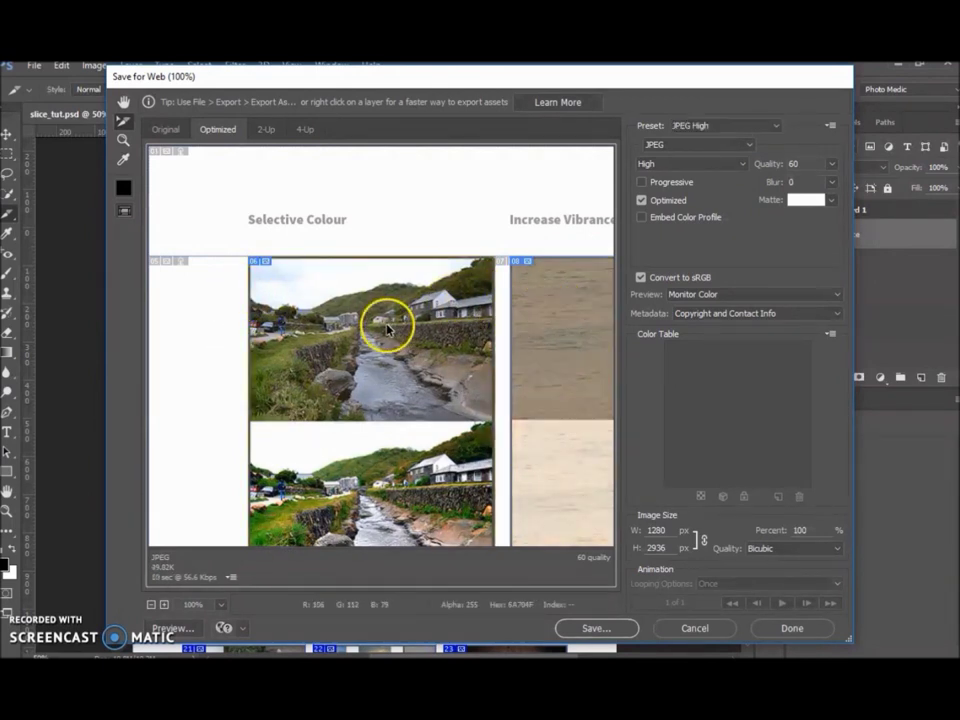
# Step: Set the export format to JPEG High at quality 60, preview at 50%, and save
pyautogui.click(750, 143)
pyautogui.click(708, 162)
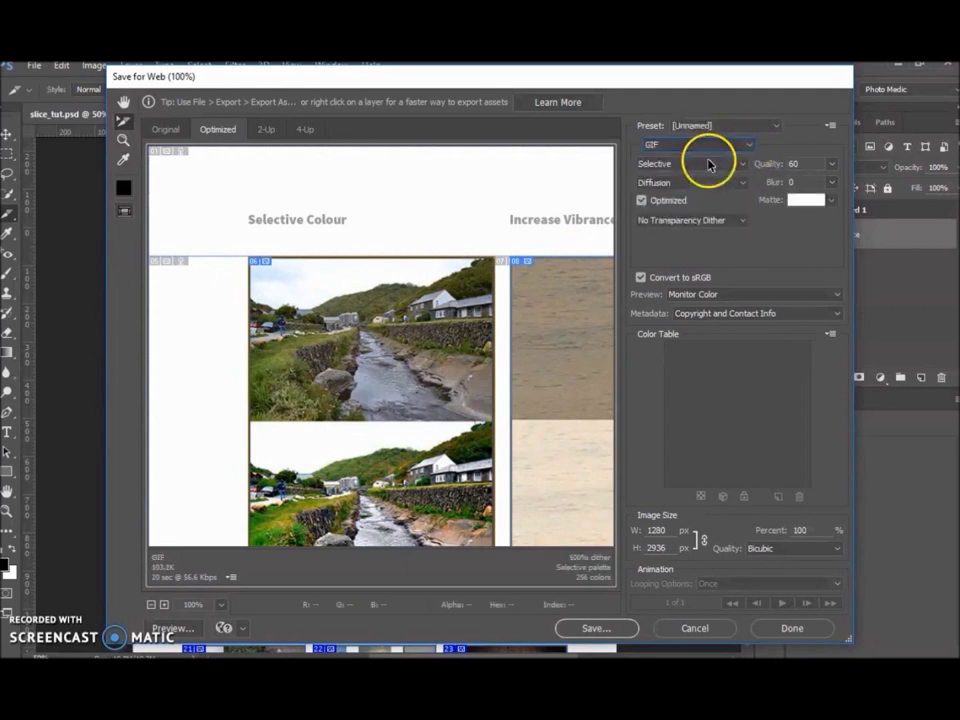
pyautogui.click(750, 145)
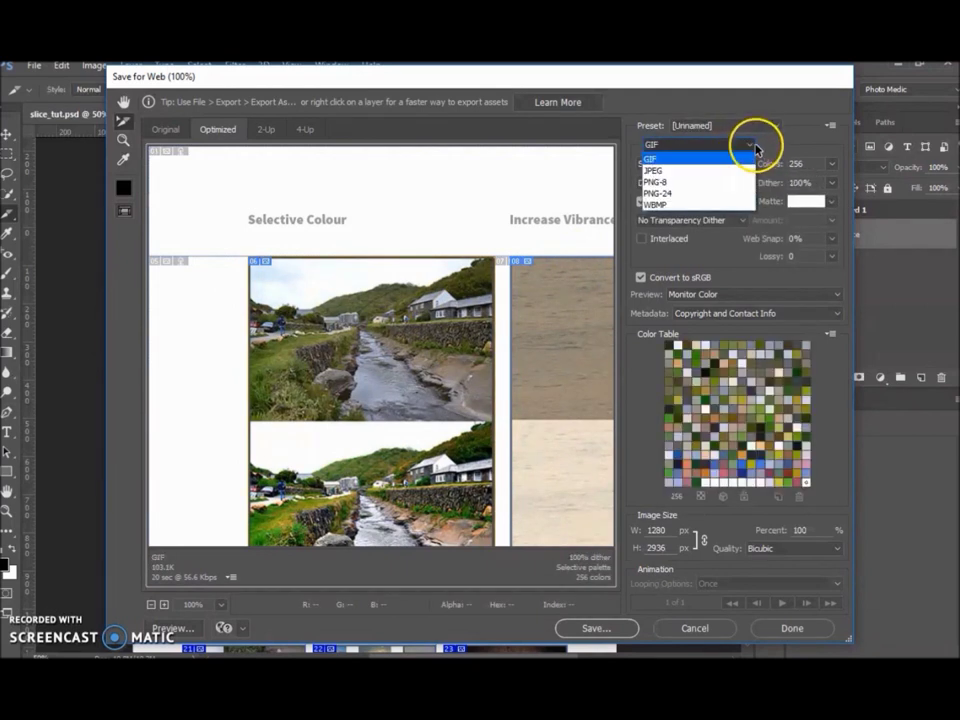
pyautogui.click(679, 195)
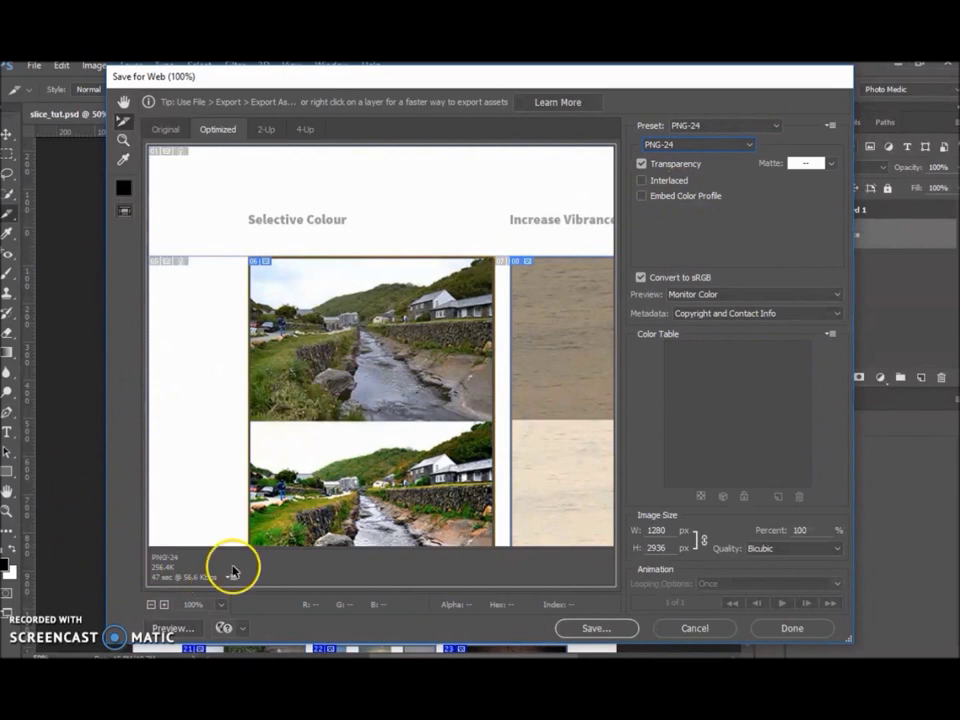
pyautogui.click(750, 145)
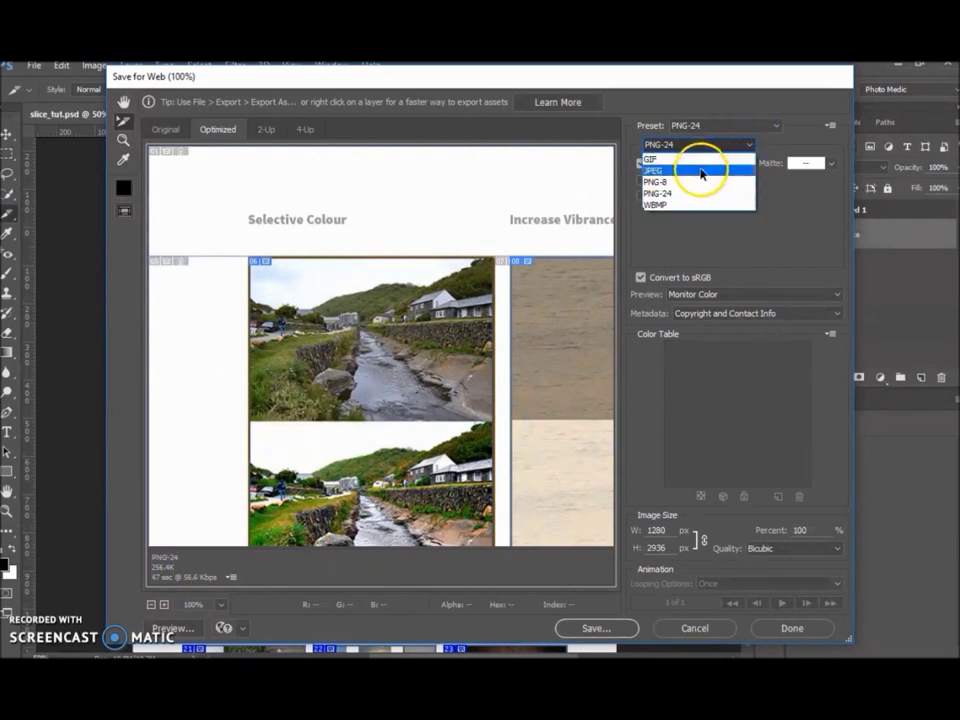
pyautogui.click(701, 172)
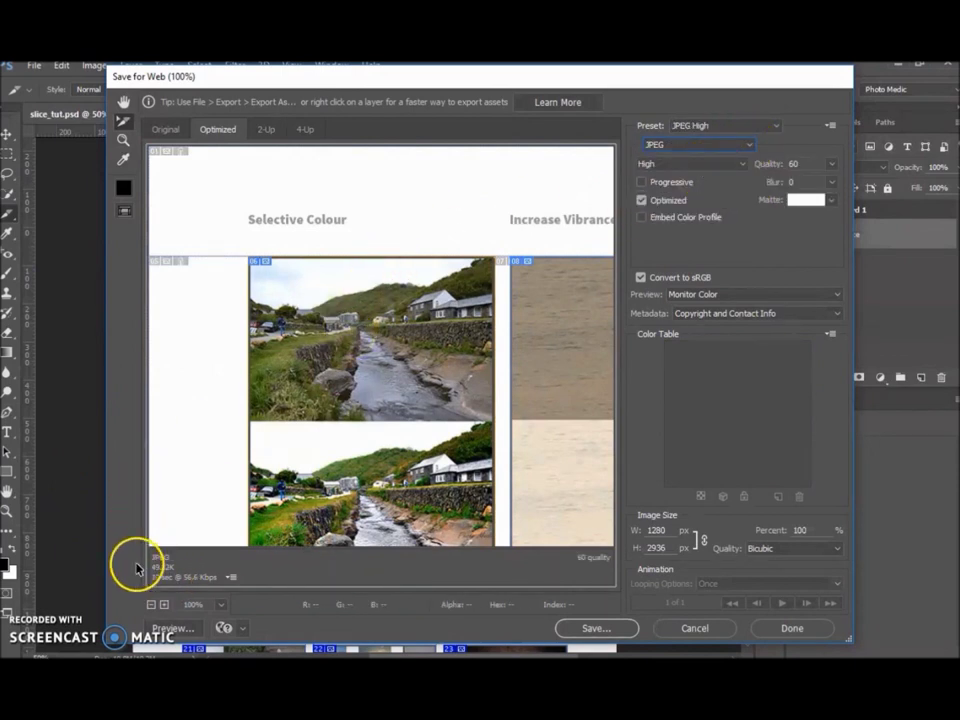
pyautogui.keyDown('alt'); pyautogui.click(367, 313); pyautogui.keyUp('alt')
pyautogui.keyDown('alt'); pyautogui.click(366, 306); pyautogui.keyUp('alt')
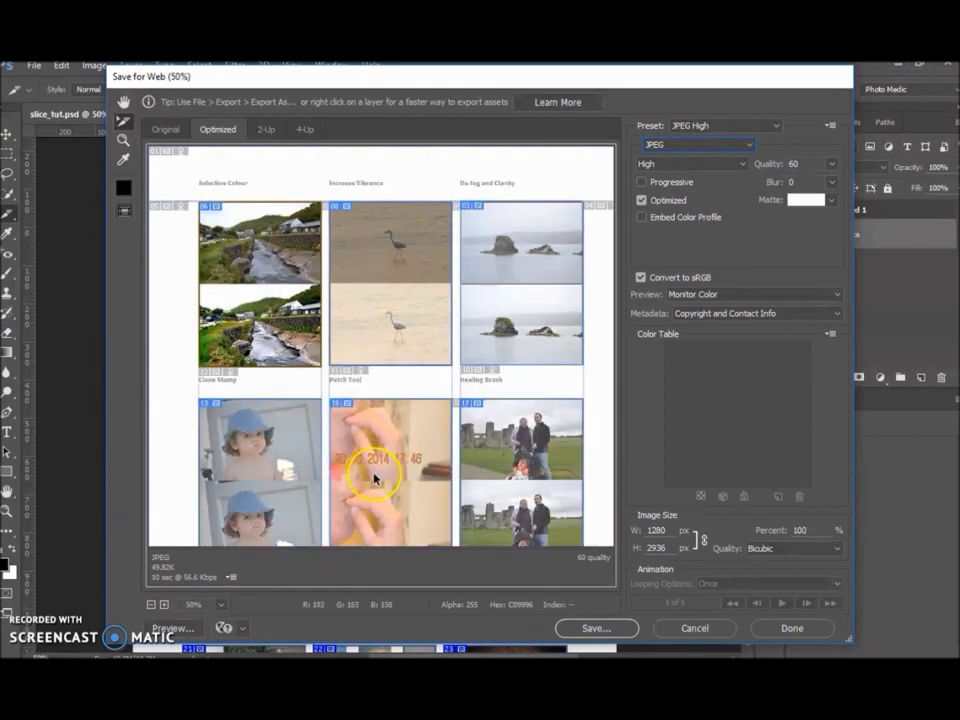
pyautogui.click(596, 630)
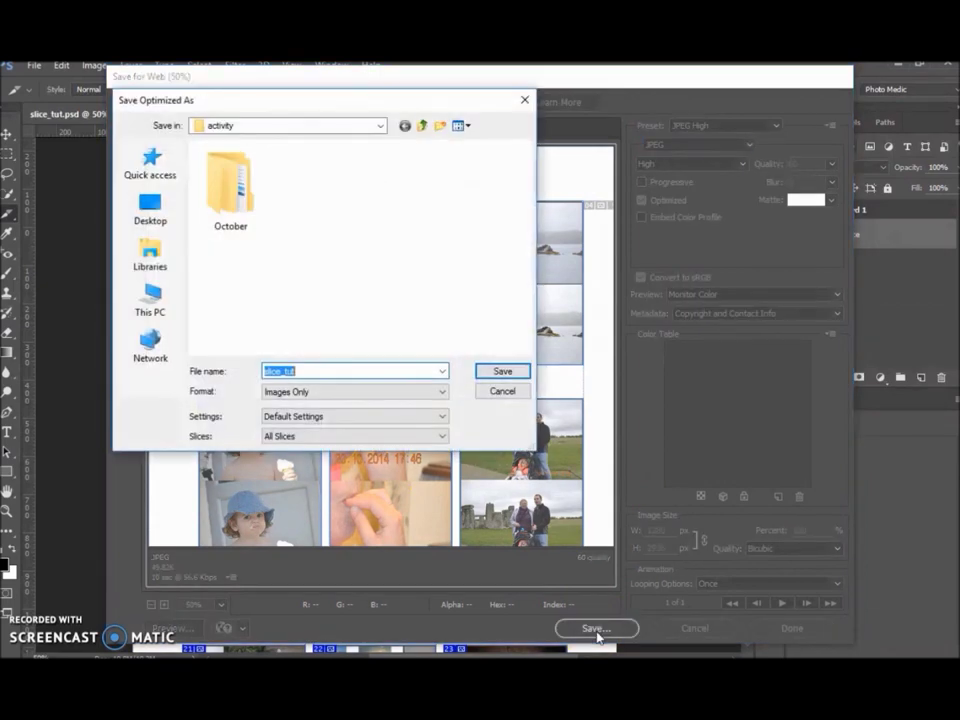
# Step: Save slice_tut.html as HTML and Images, All Slices, into the Desktop's Slices folder
pyautogui.click(150, 207)
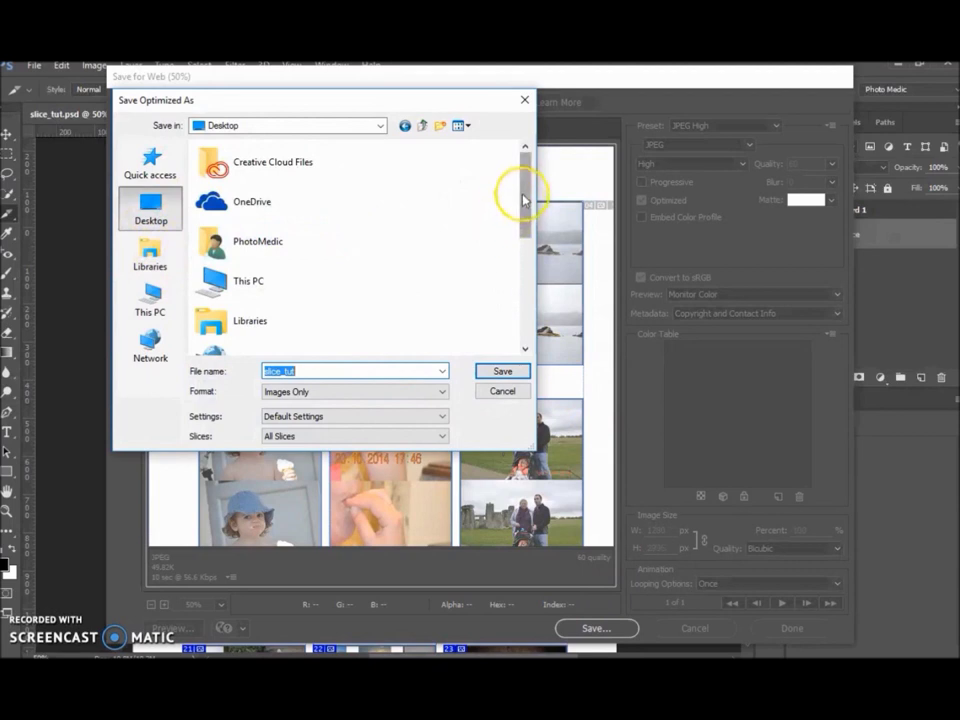
pyautogui.moveTo(521, 197); pyautogui.dragTo(538, 287)
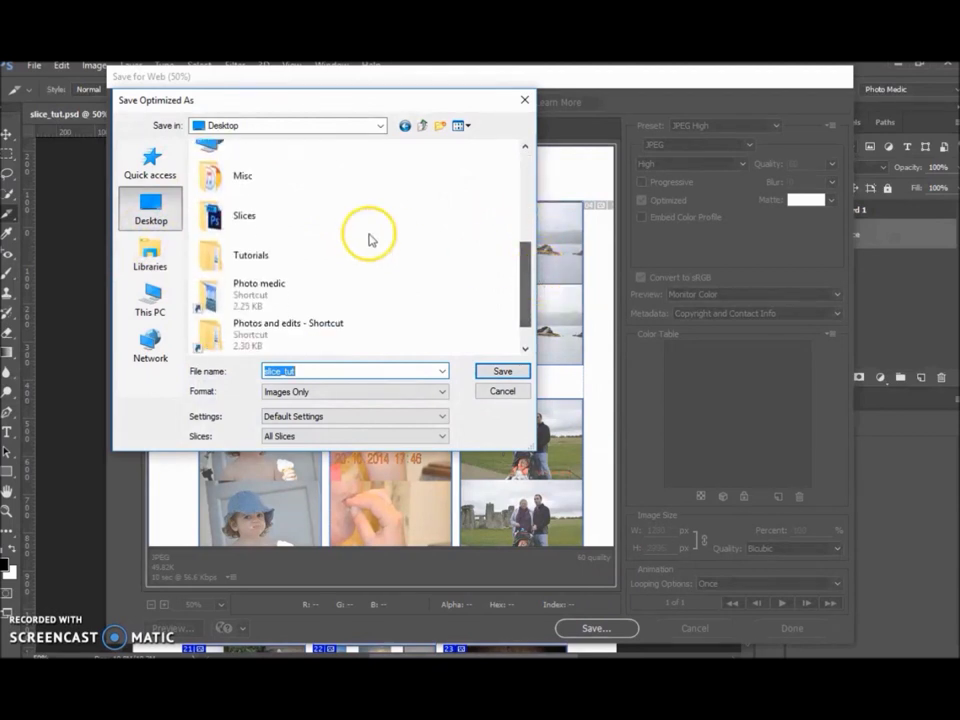
pyautogui.doubleClick(261, 223)
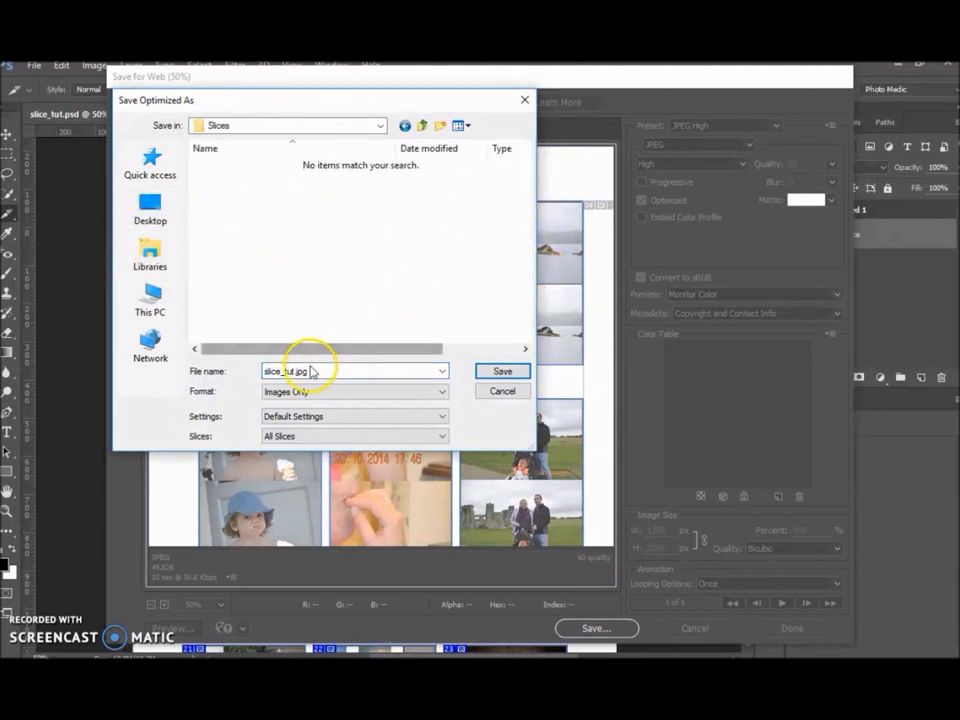
pyautogui.click(441, 395)
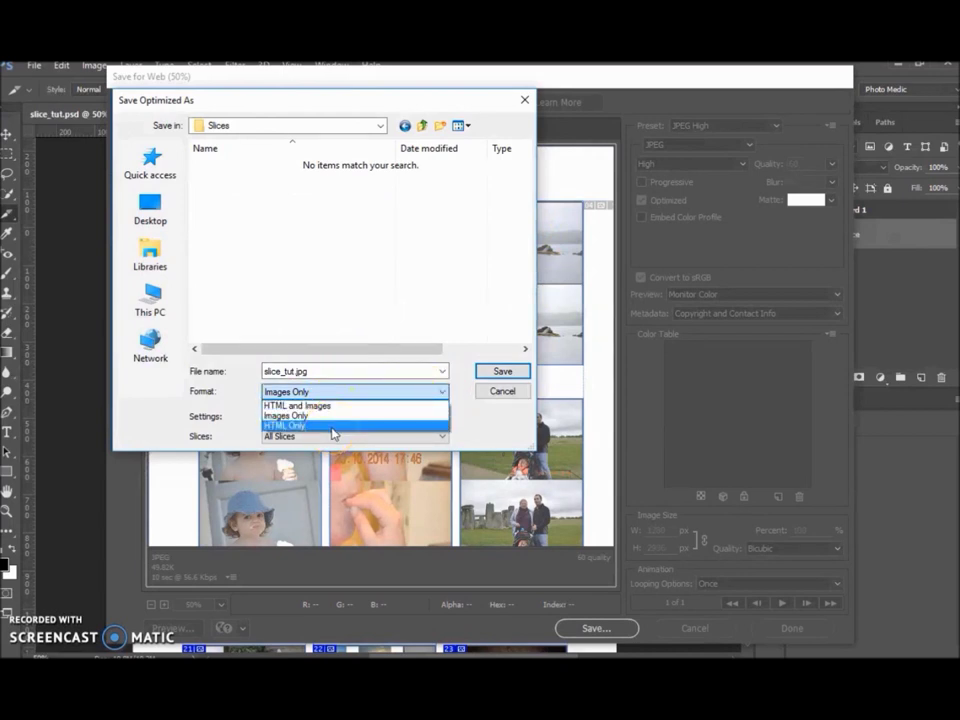
pyautogui.click(321, 407)
pyautogui.click(321, 407)
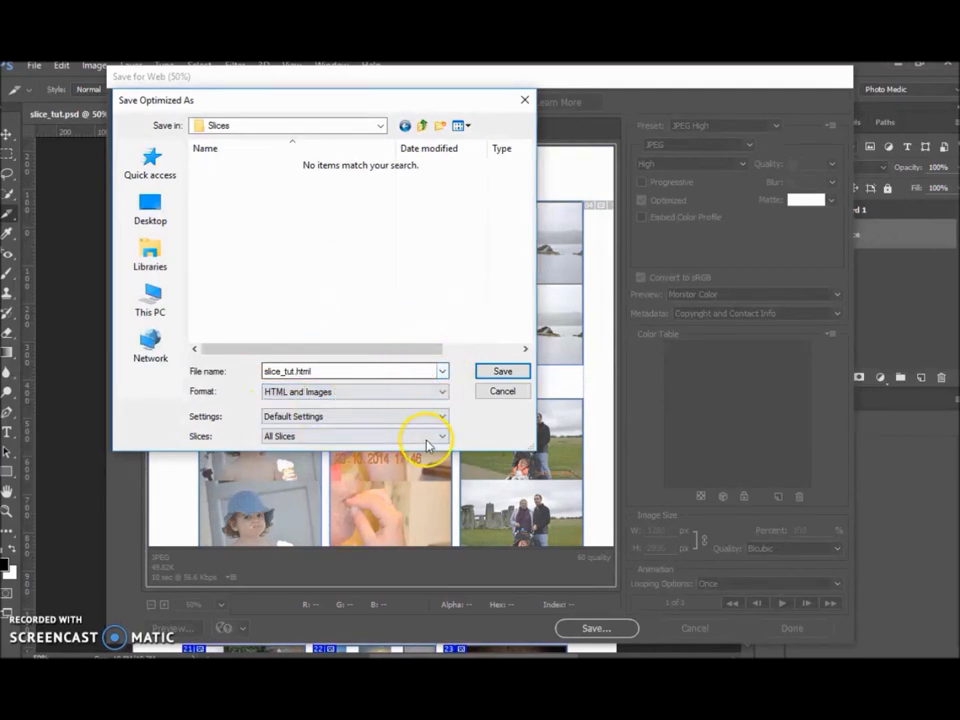
pyautogui.click(441, 437)
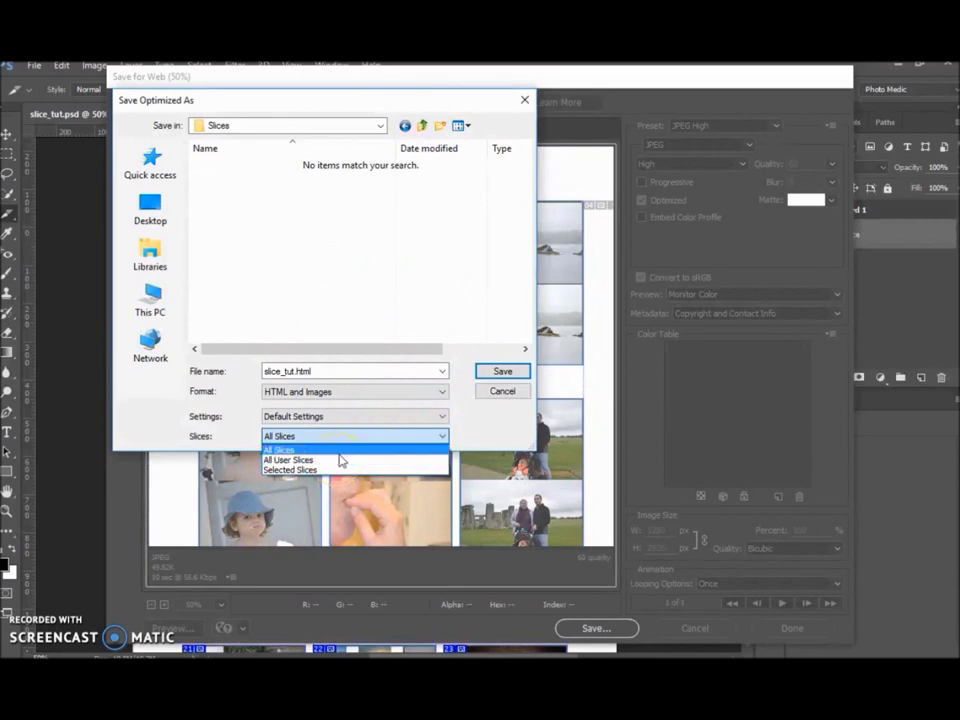
pyautogui.click(340, 451)
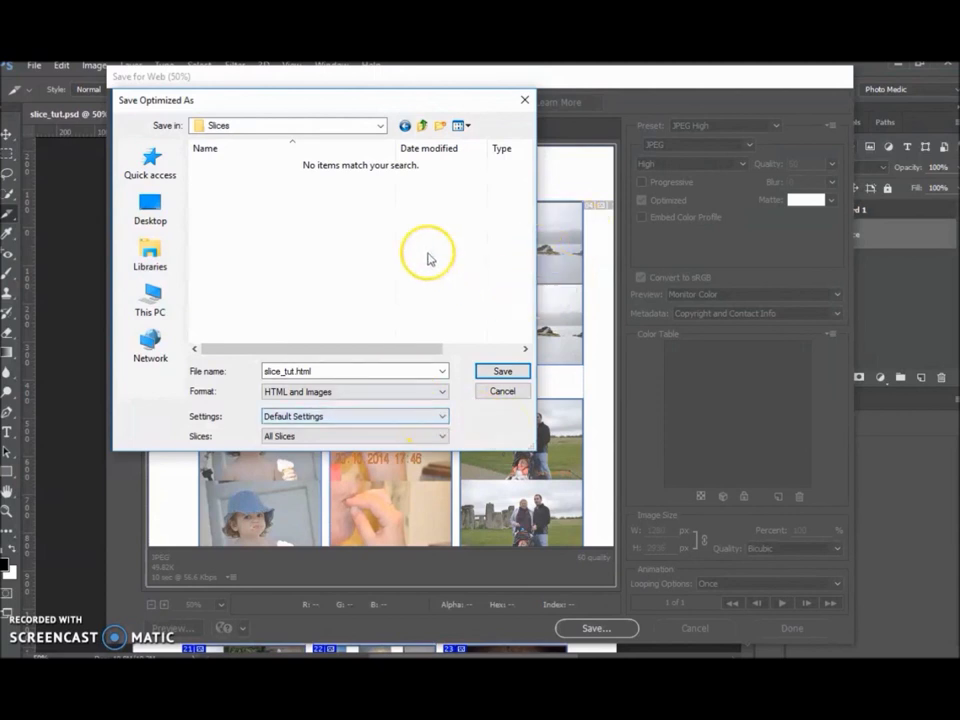
pyautogui.click(503, 372)
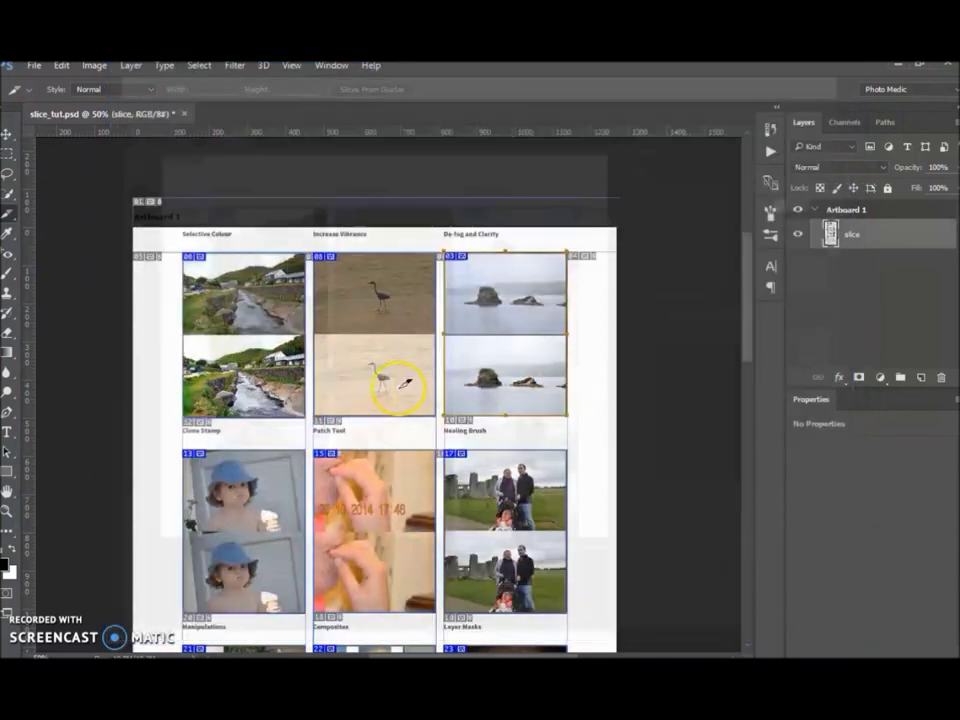
pyautogui.click(383, 650)
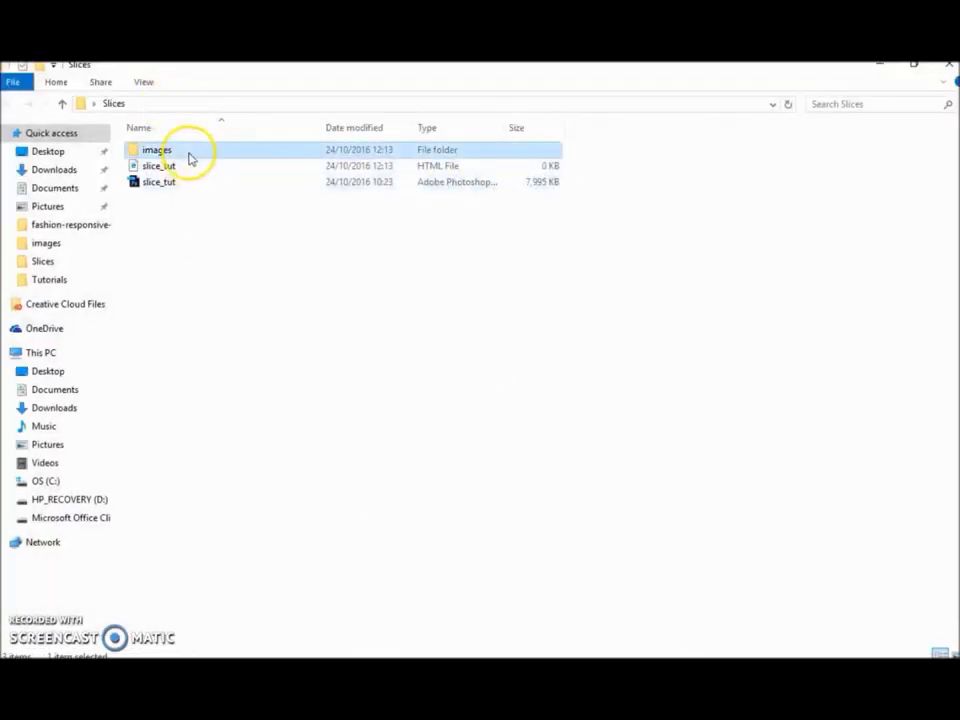
pyautogui.doubleClick(188, 152)
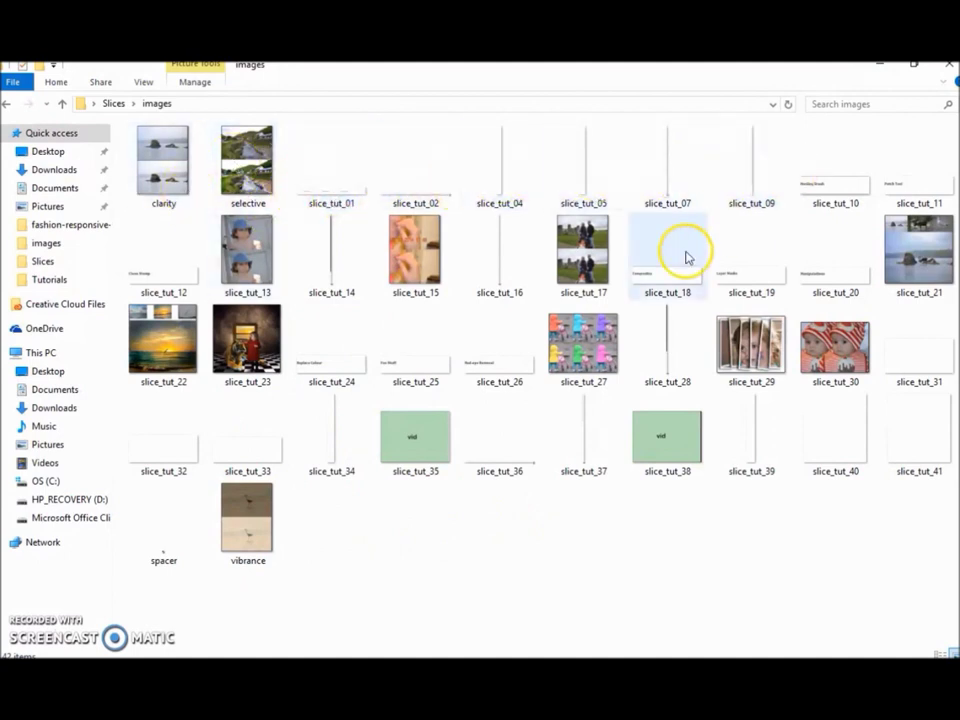
pyautogui.moveTo(736, 205)
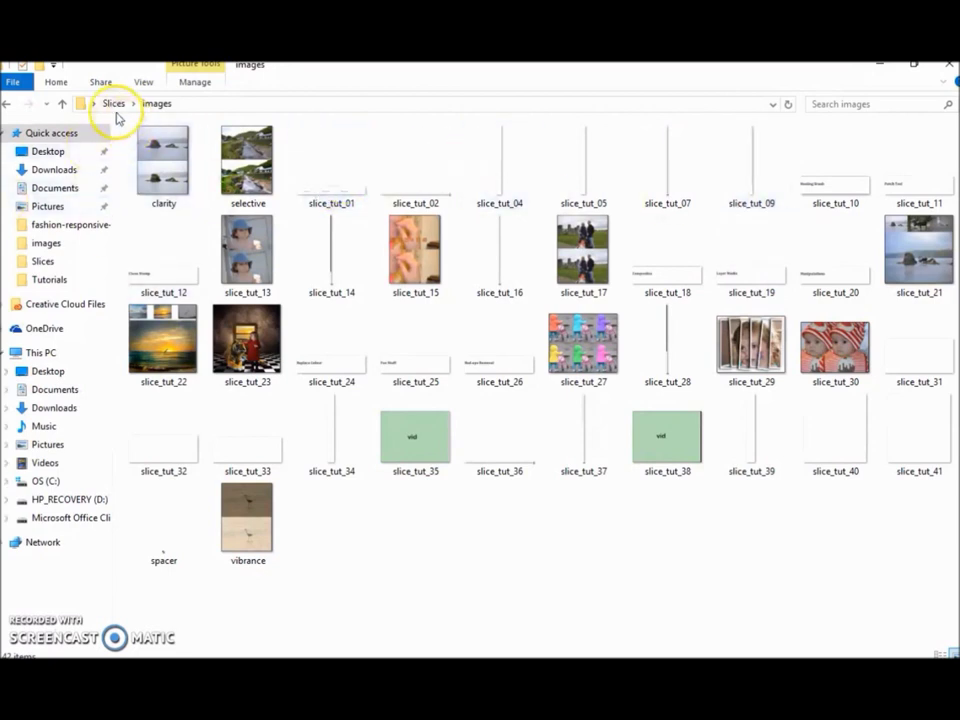
pyautogui.click(116, 104)
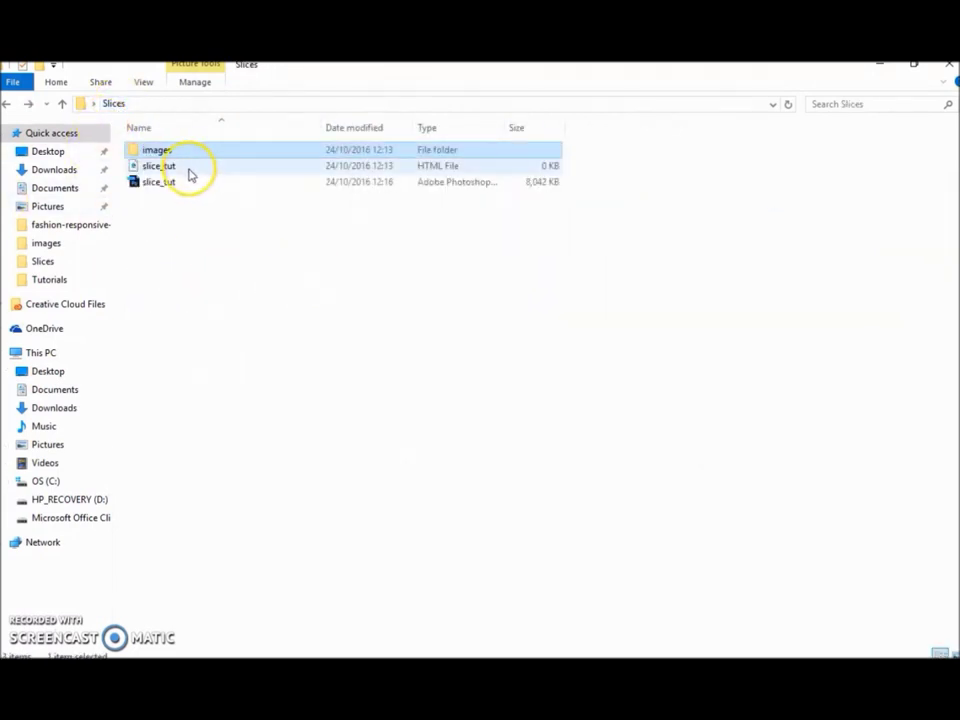
pyautogui.moveTo(190, 174)
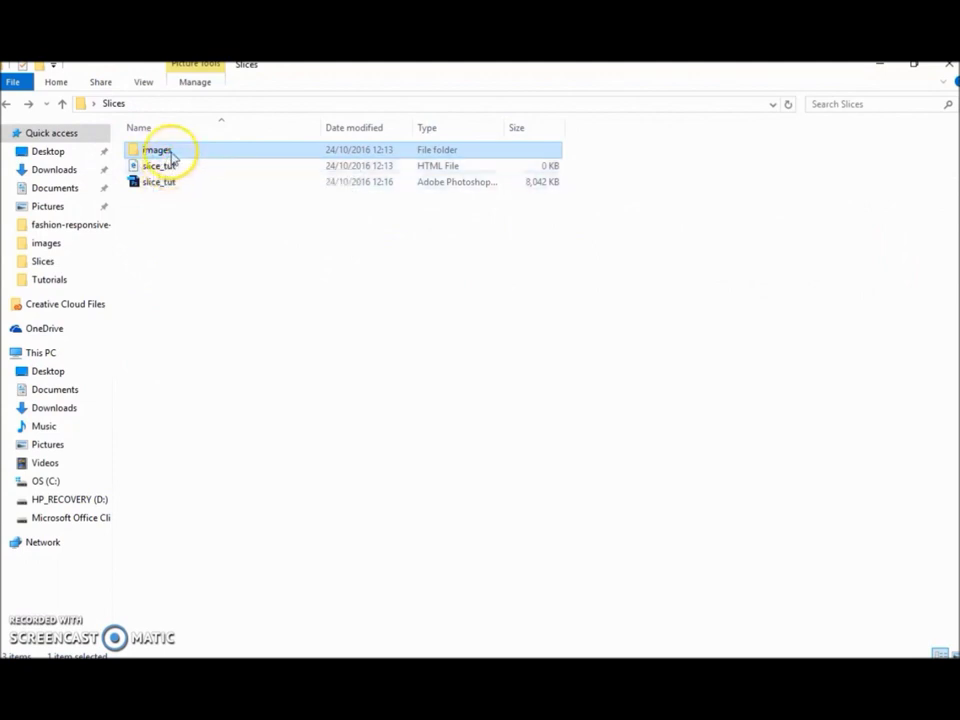
pyautogui.click(206, 170)
pyautogui.click(183, 189)
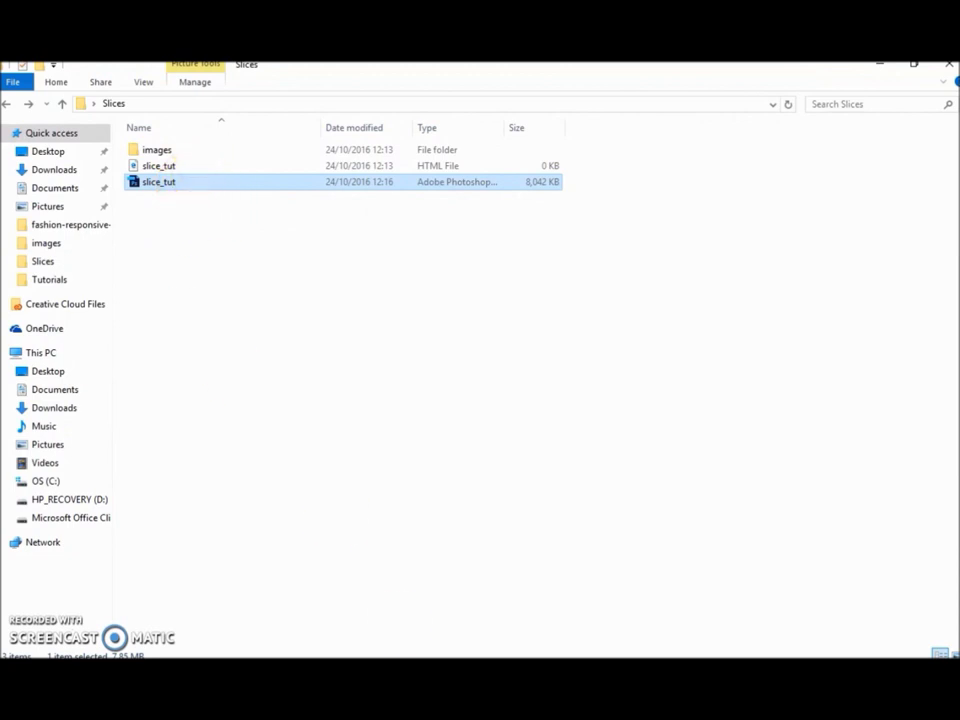
pyautogui.click(571, 648)
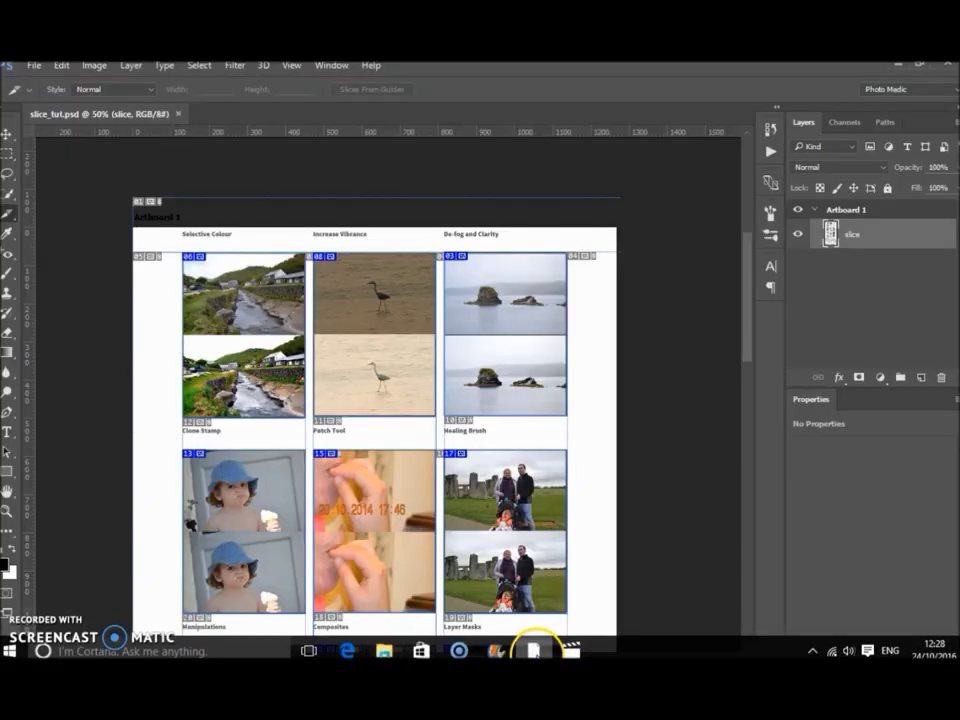
# Step: Reopen Save for Web (Legacy) and preview the optimized page in Internet Explorer
pyautogui.click(35, 68)
pyautogui.moveTo(114, 288)
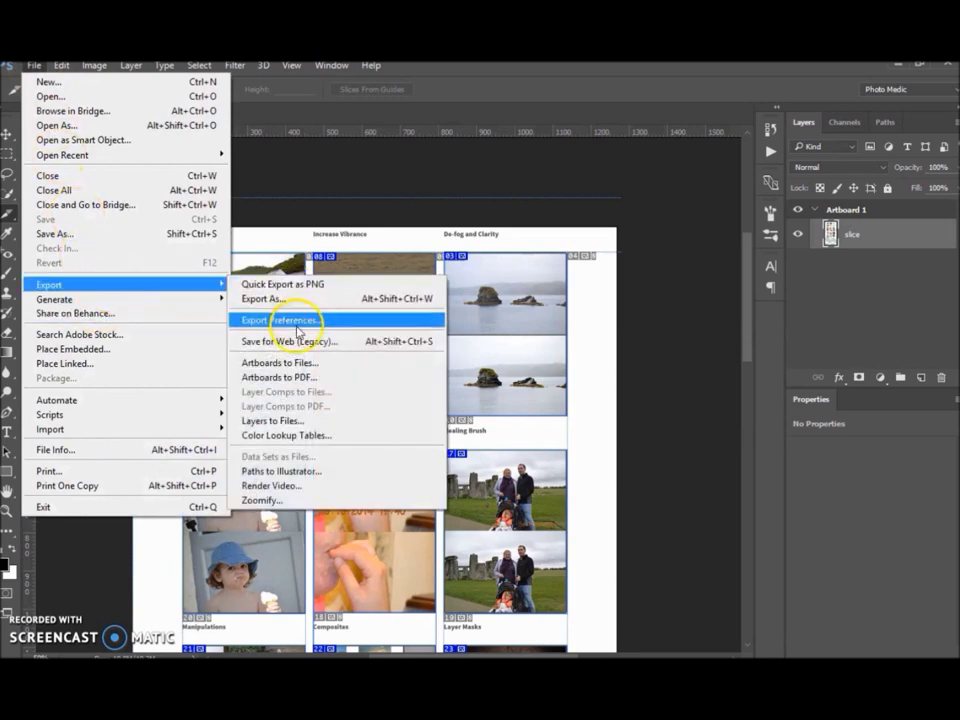
pyautogui.click(300, 341)
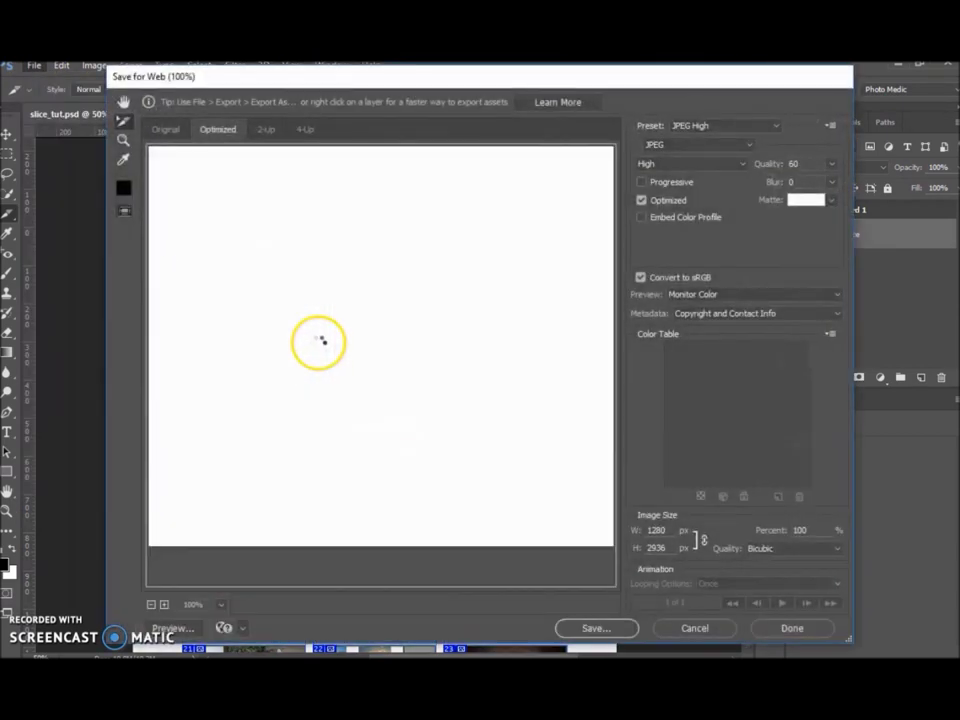
pyautogui.click(223, 628)
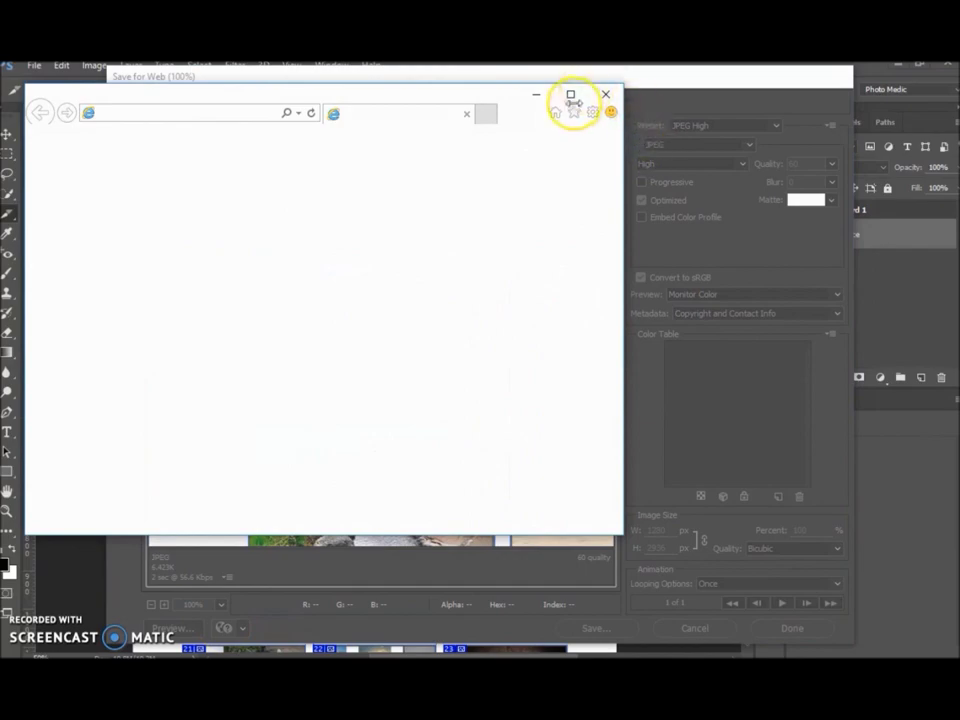
# Step: Maximise and scroll through the browser preview of the sliced page, then close it
pyautogui.click(572, 98)
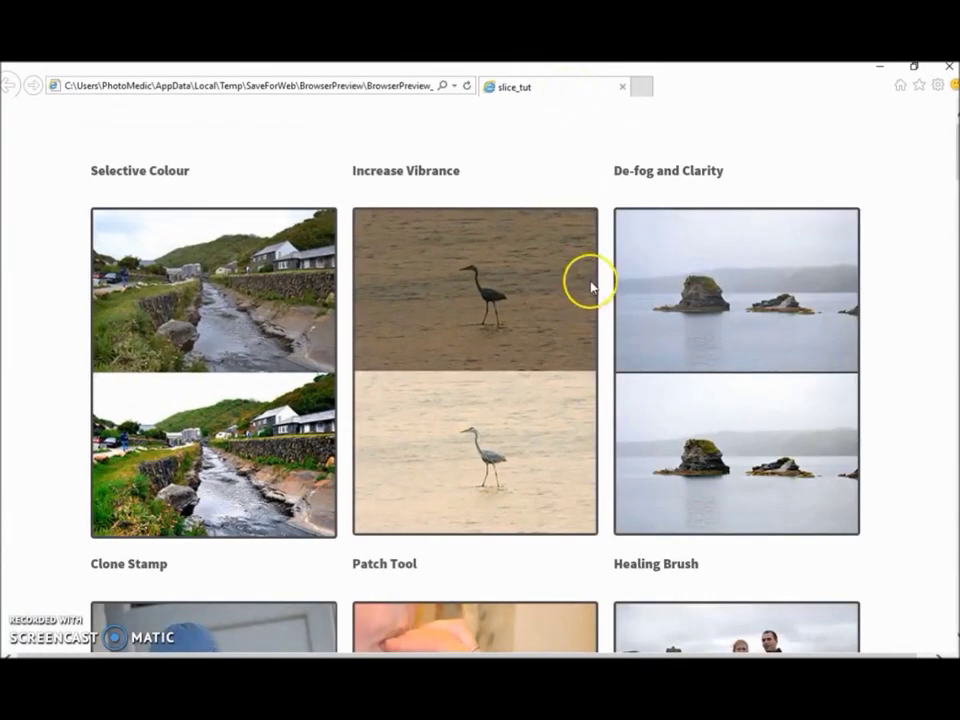
pyautogui.scroll(-6, 585, 282)
pyautogui.scroll(-5, 591, 285)
pyautogui.scroll(5, 591, 285)
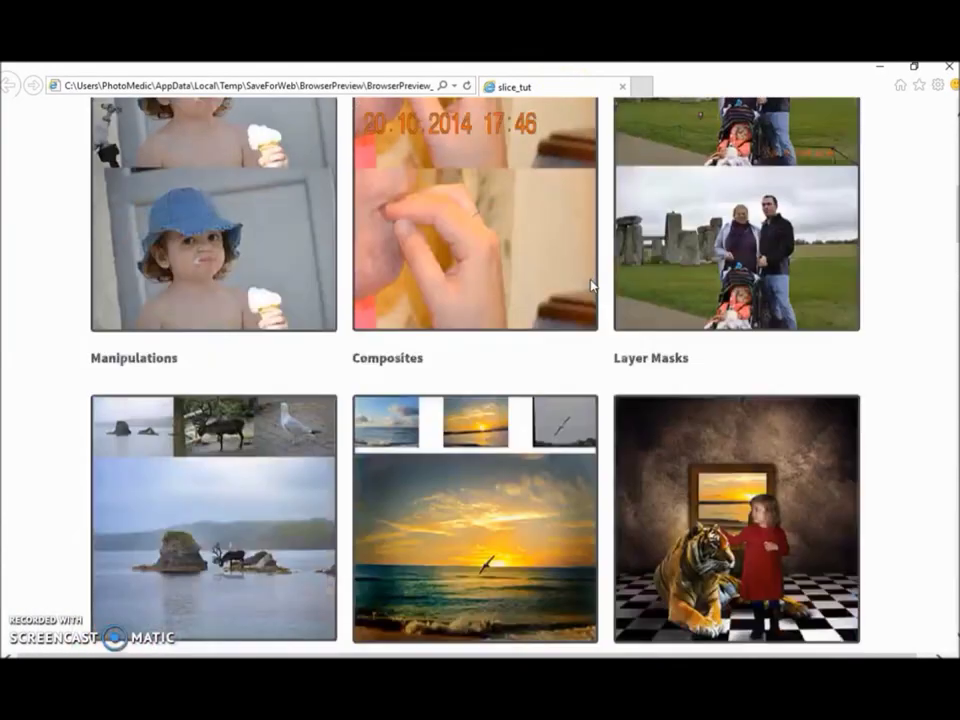
pyautogui.scroll(-9, 591, 285)
pyautogui.scroll(14, 591, 286)
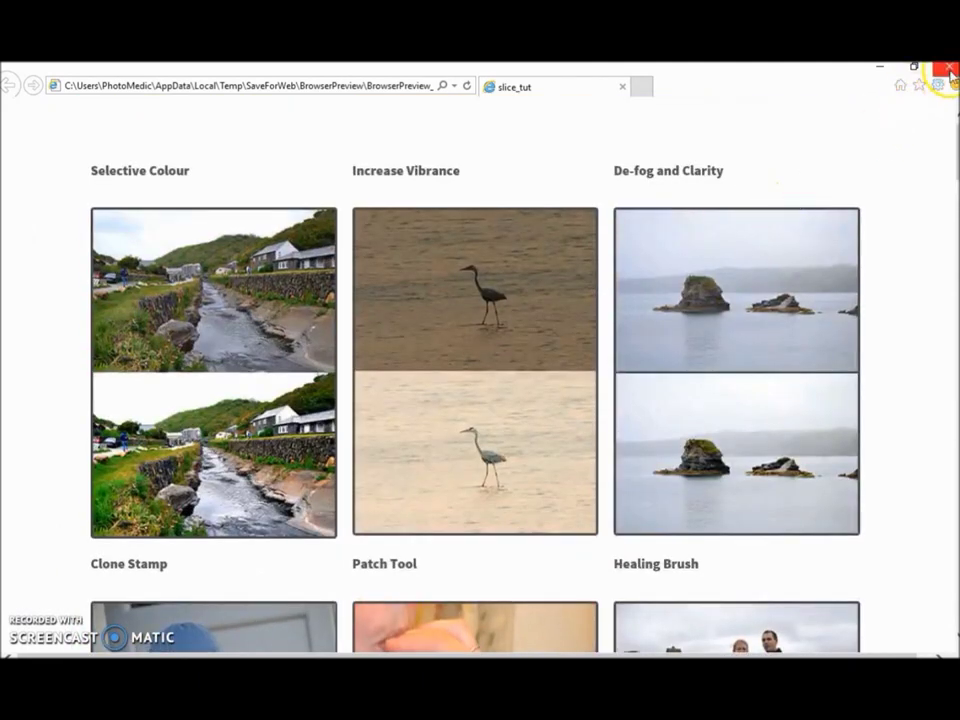
pyautogui.click(948, 72)
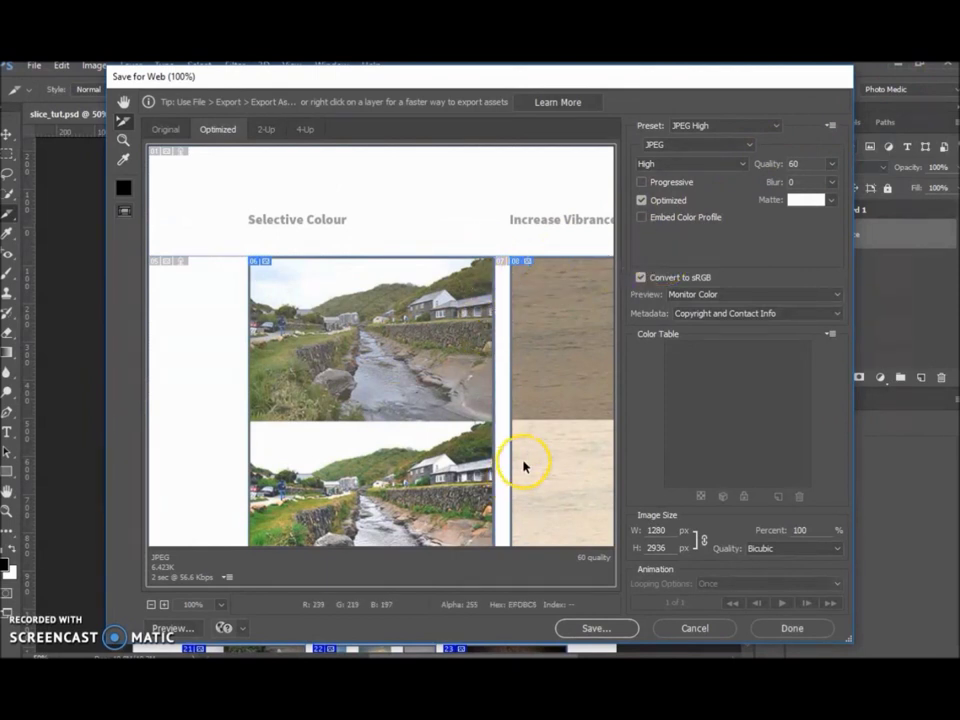
# Step: Save as Images Only with All User Slices into Slices, replacing the existing files
pyautogui.click(606, 630)
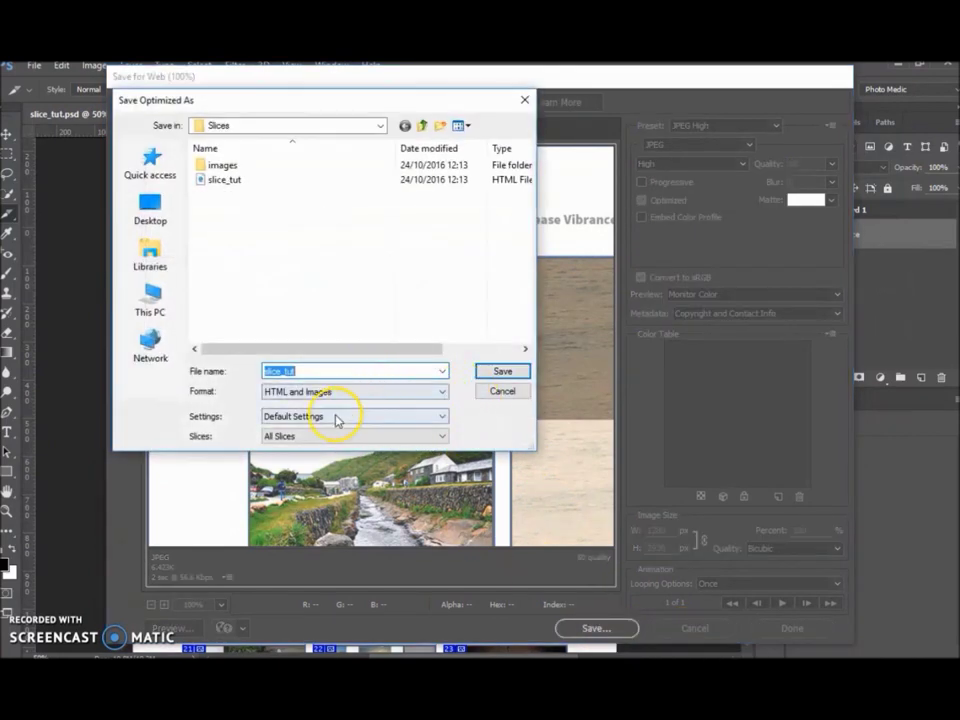
pyautogui.click(432, 395)
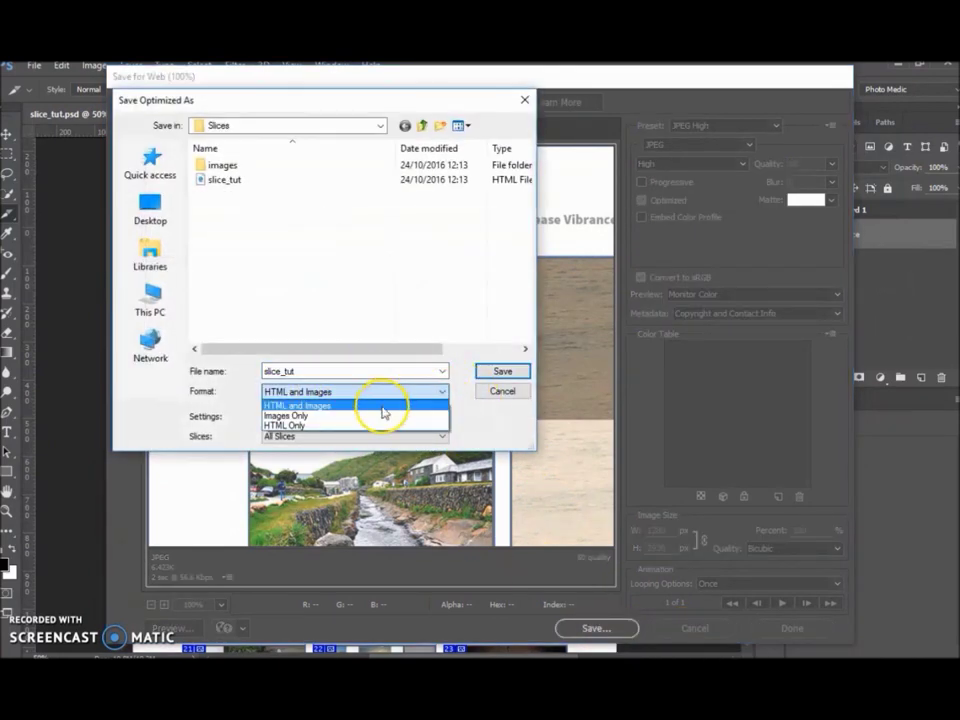
pyautogui.click(346, 416)
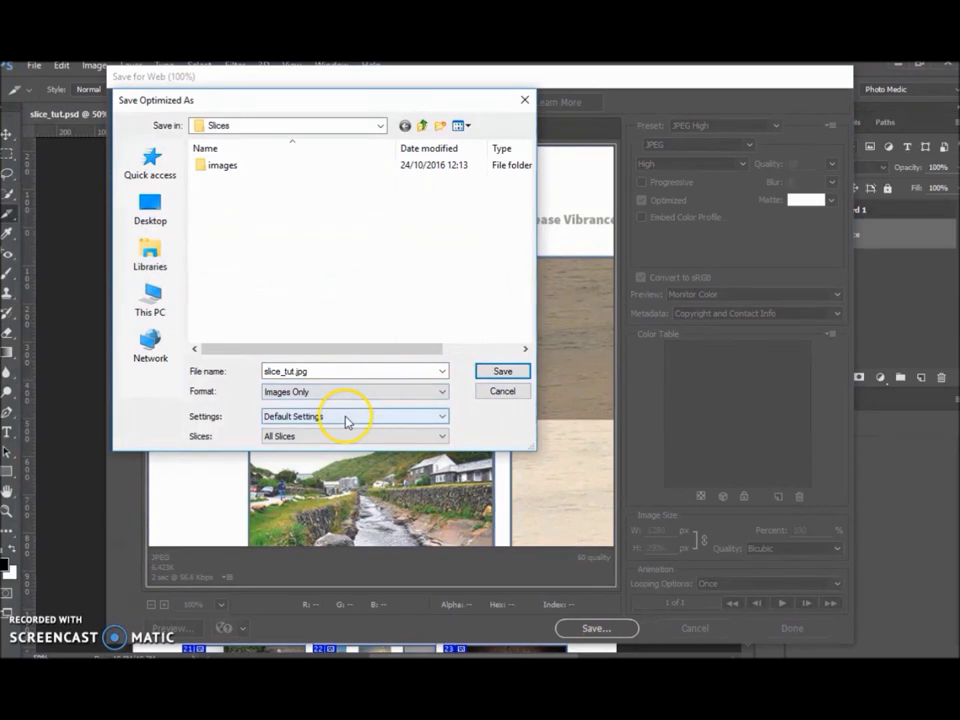
pyautogui.click(442, 437)
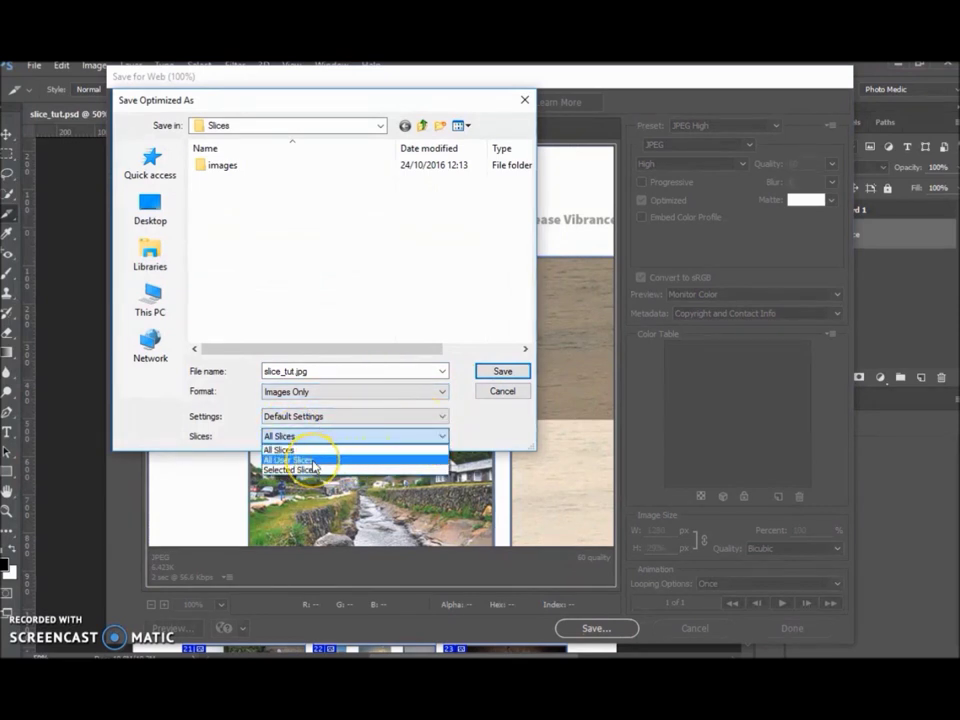
pyautogui.click(314, 460)
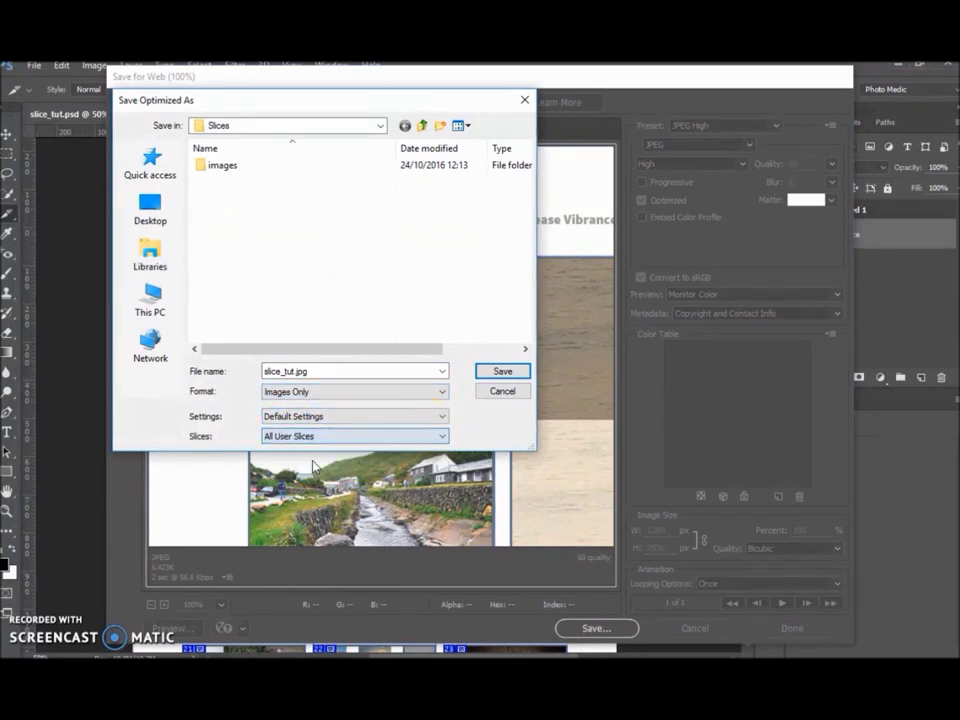
pyautogui.click(503, 373)
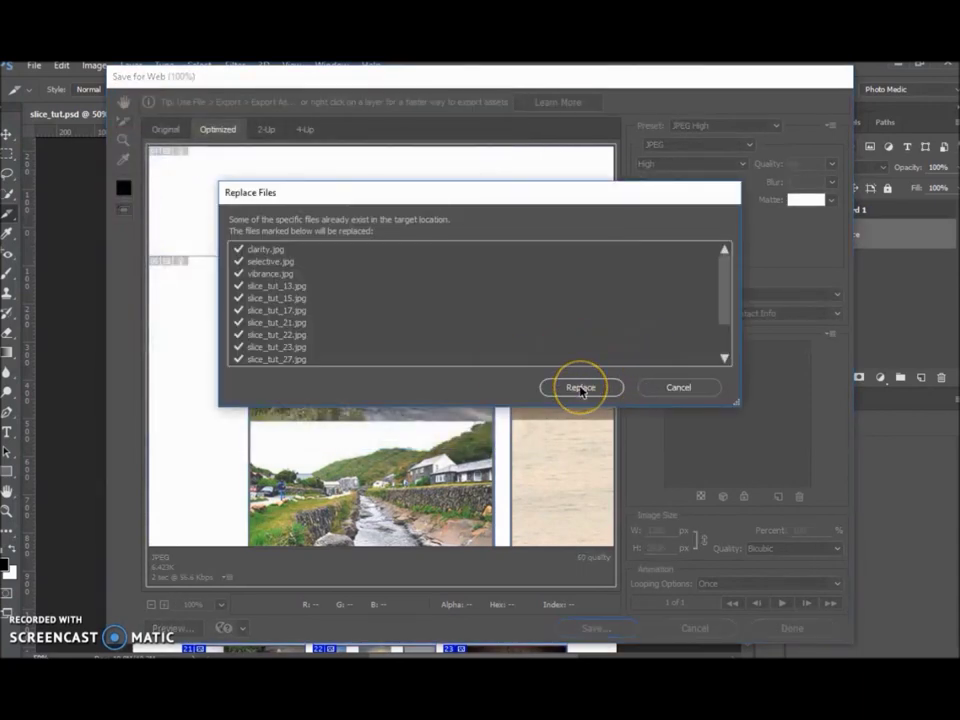
pyautogui.click(581, 388)
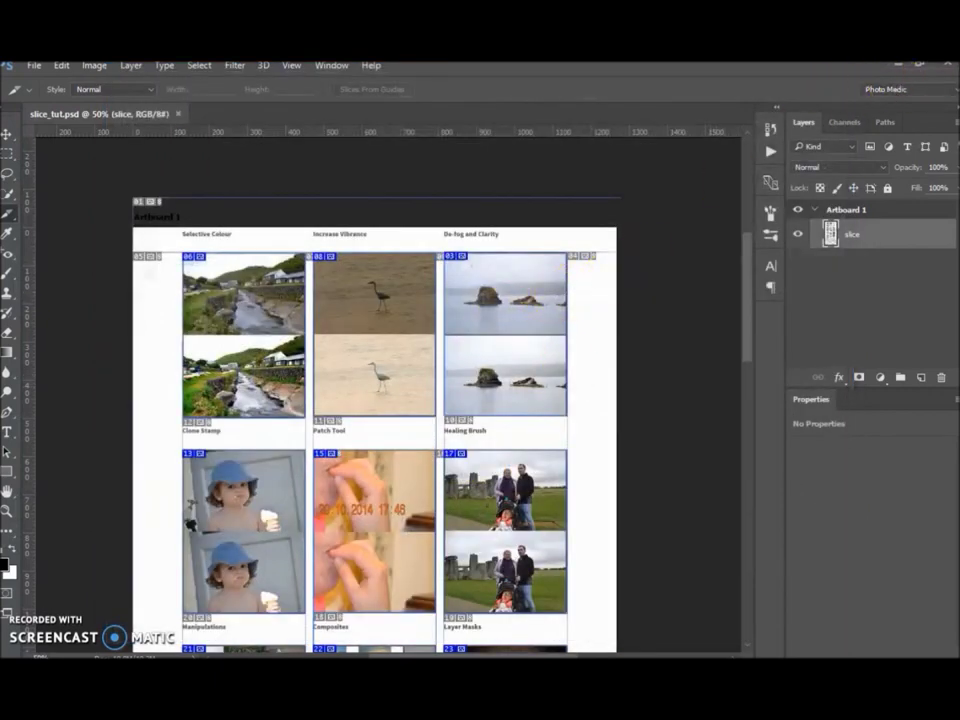
# Step: Check the images folder in Slices, then delete it
pyautogui.click(386, 647)
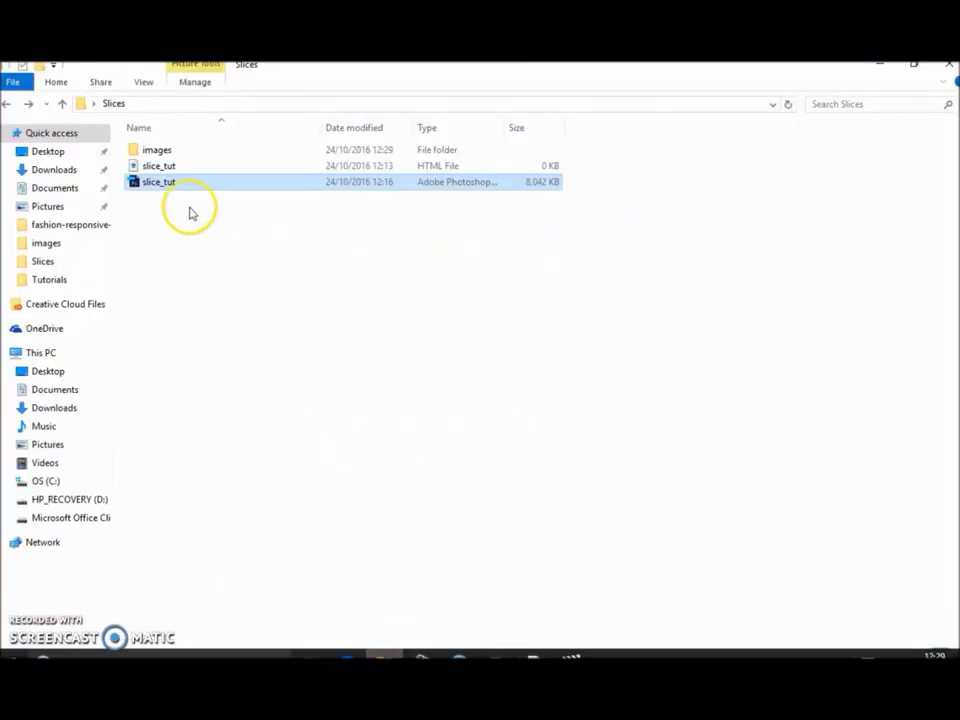
pyautogui.doubleClick(176, 152)
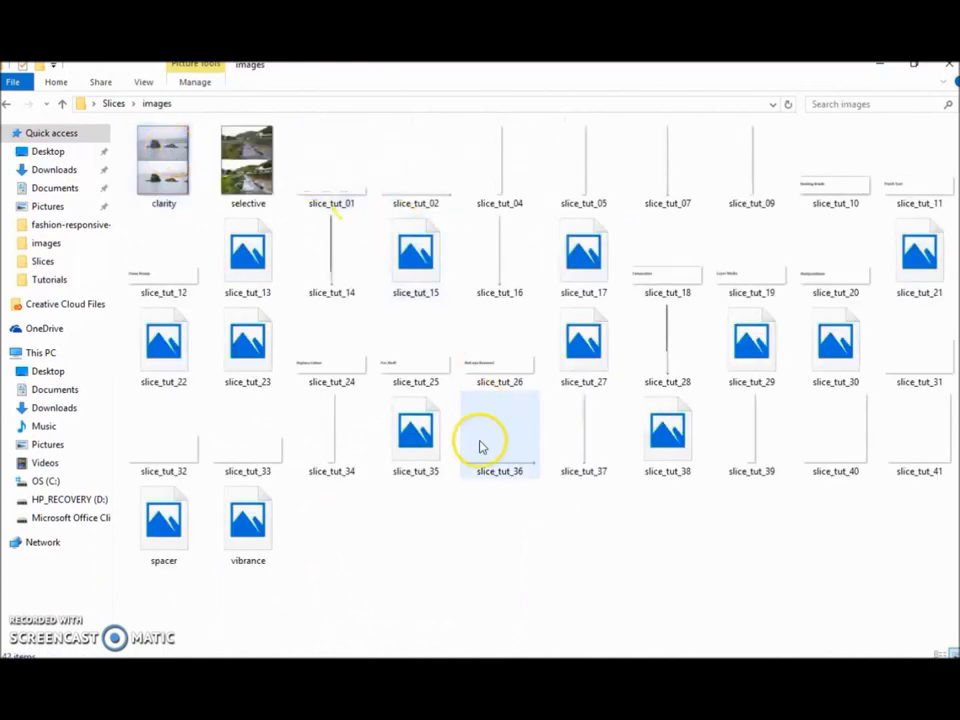
pyautogui.click(6, 104)
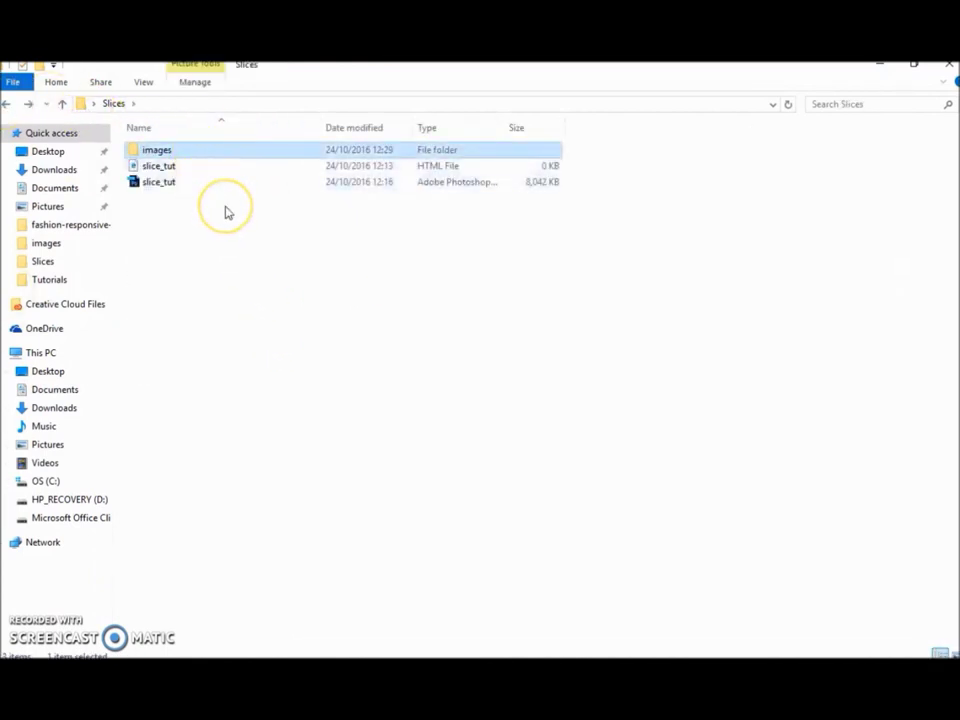
pyautogui.press('Delete')
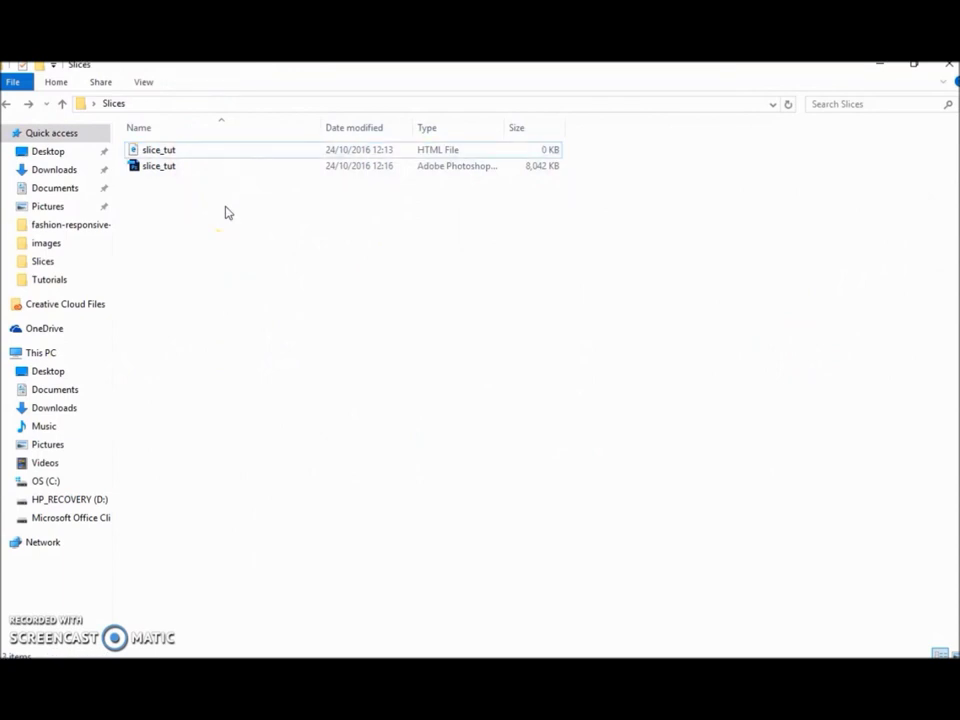
# Step: Re-export slice_tut via Save for Web (Legacy) as Images Only, All User Slices, into Slices
pyautogui.click(532, 645)
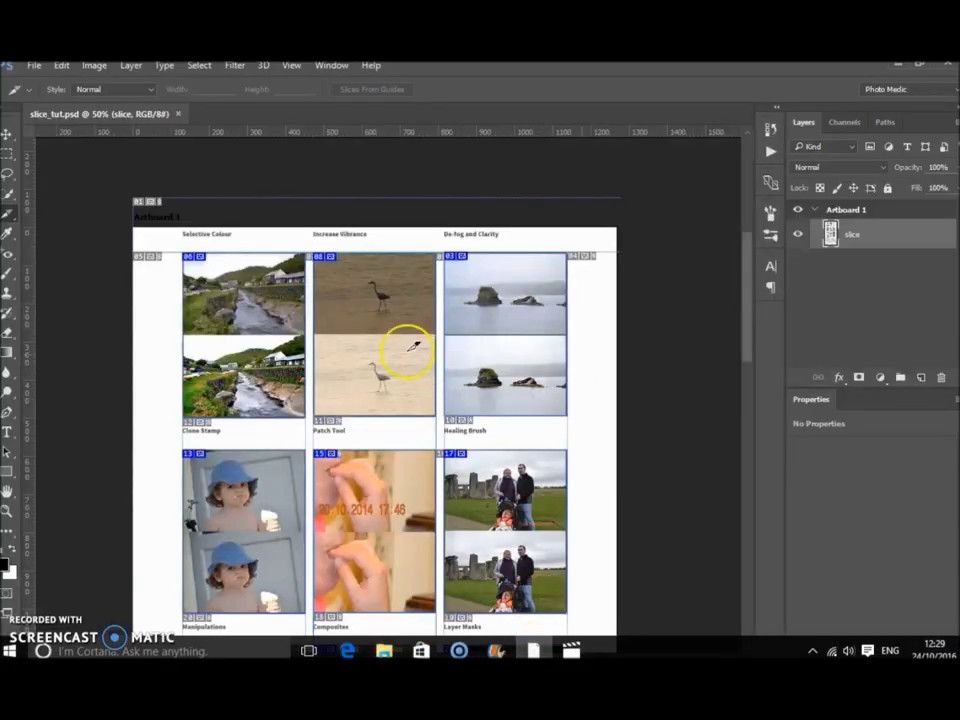
pyautogui.click(33, 65)
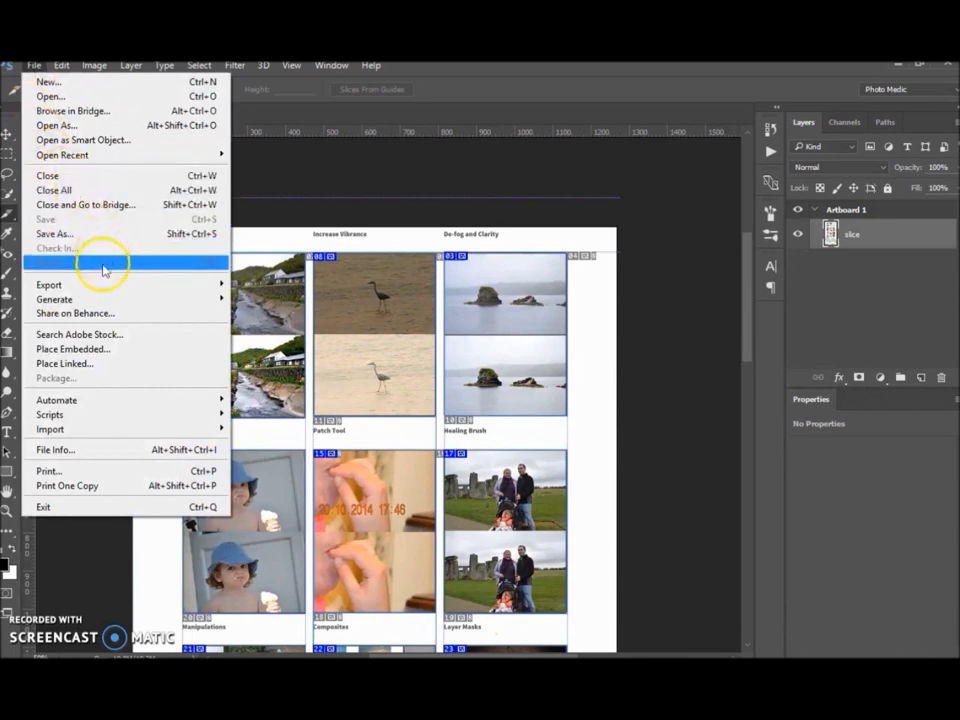
pyautogui.moveTo(108, 287)
pyautogui.click(279, 340)
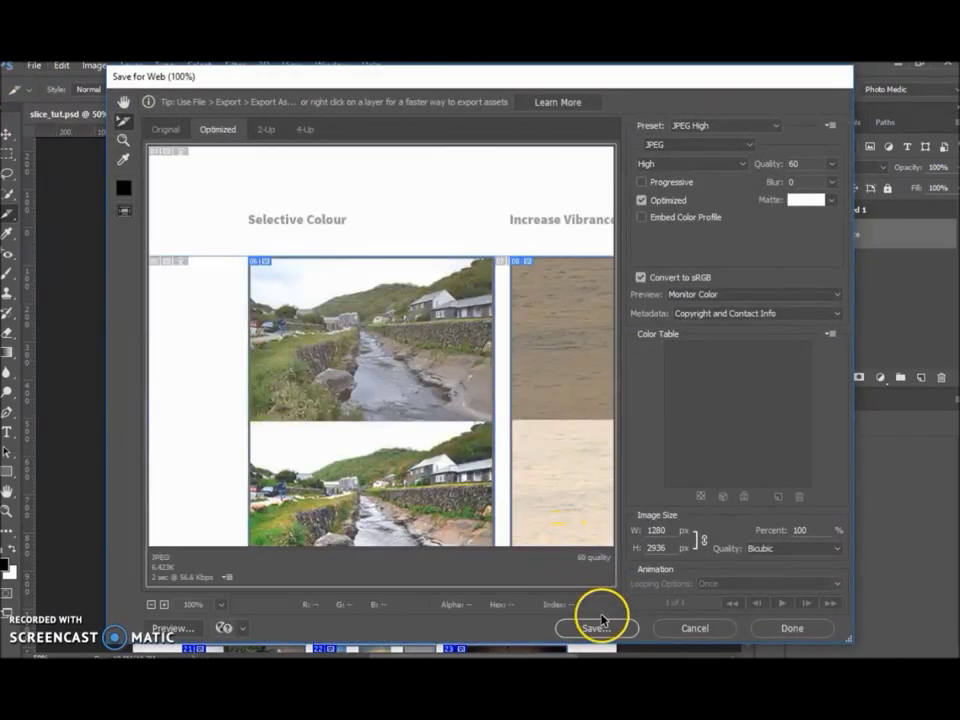
pyautogui.click(595, 630)
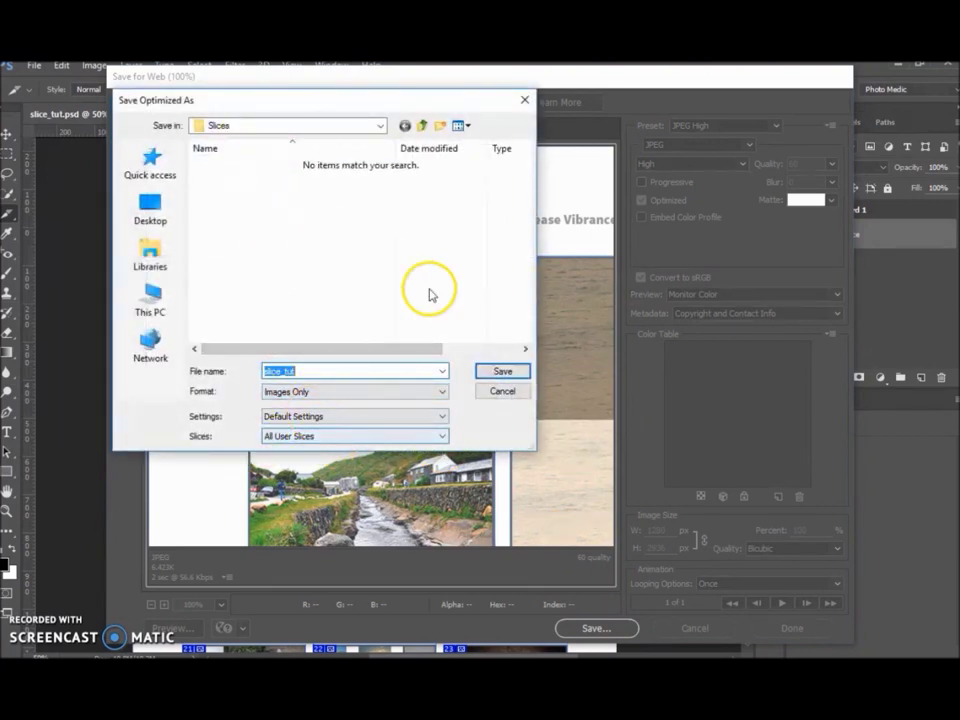
pyautogui.click(500, 377)
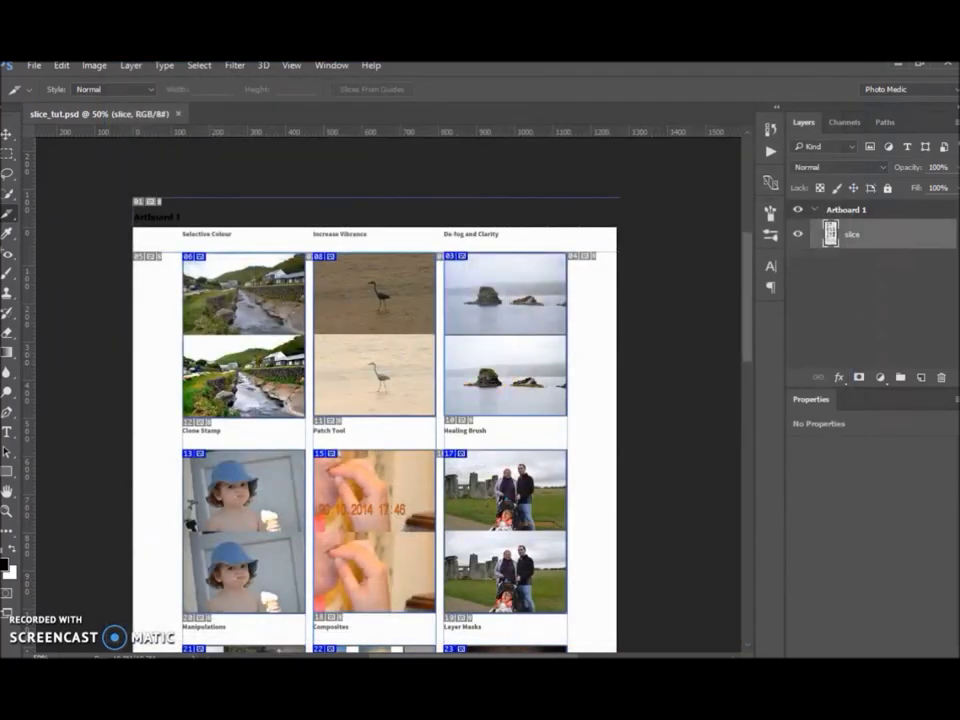
pyautogui.click(385, 646)
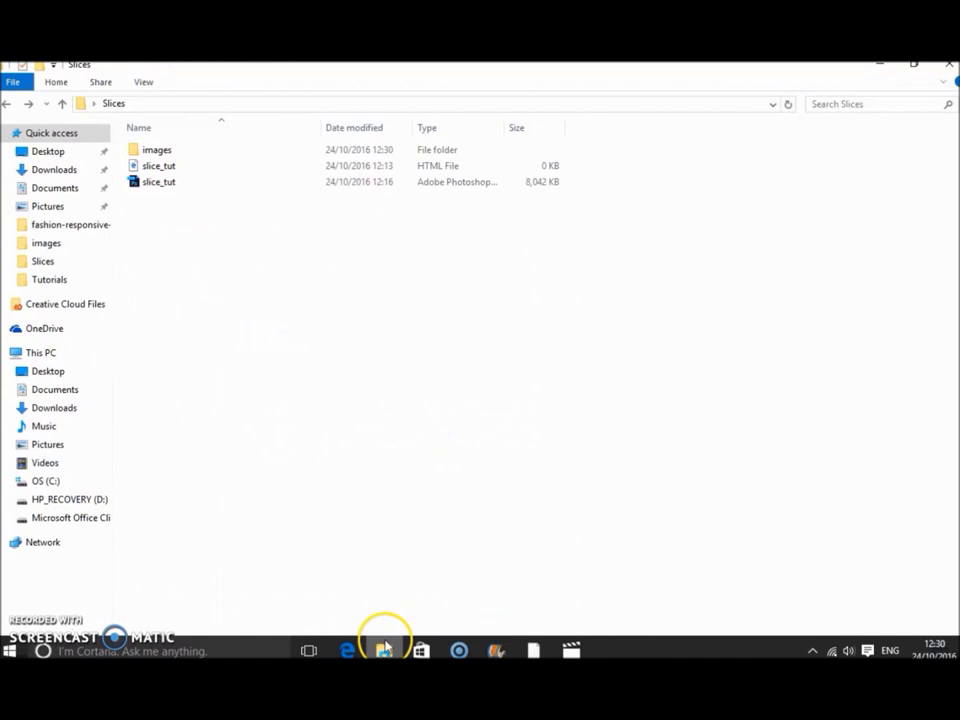
# Step: Confirm the new images folder holds the 14 user-slice images, then close File Explorer
pyautogui.doubleClick(177, 152)
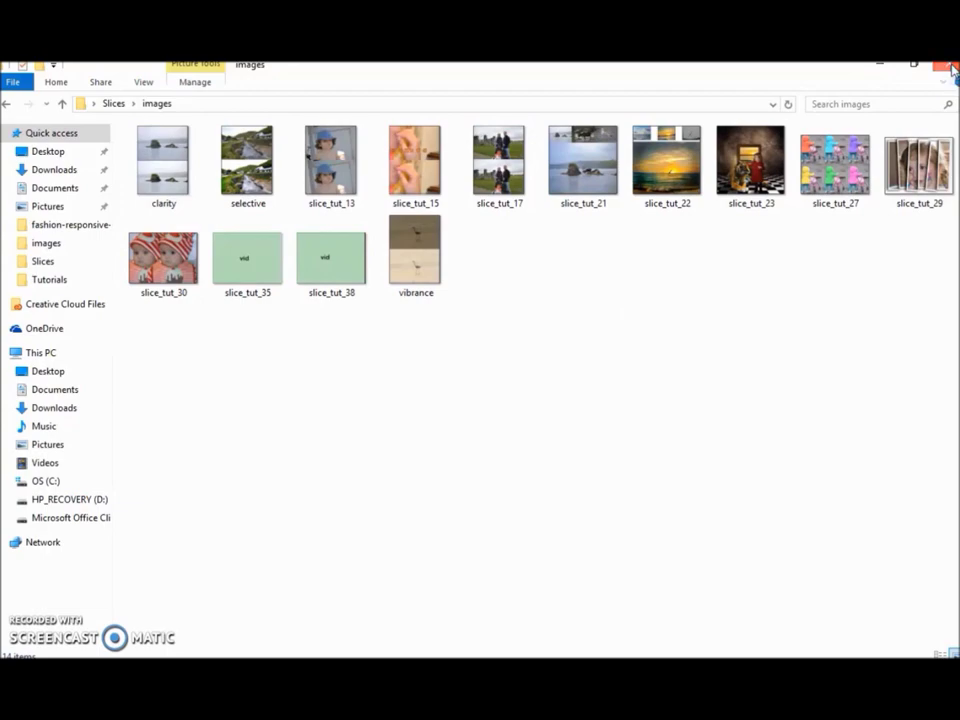
pyautogui.click(952, 67)
pyautogui.scroll(-3, 529, 349)
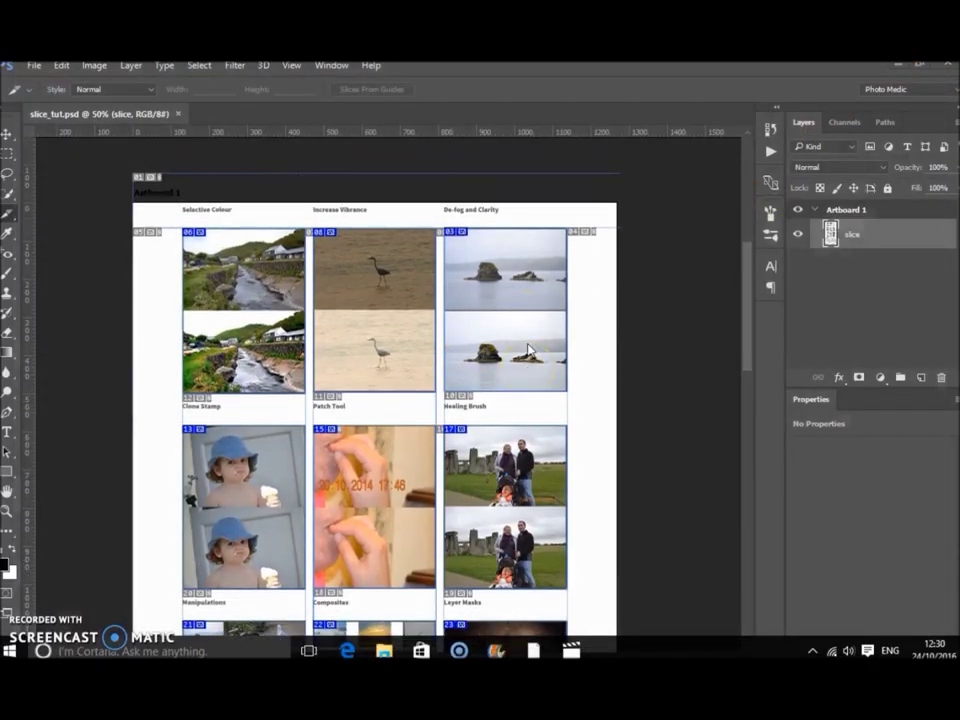
pyautogui.click(519, 456)
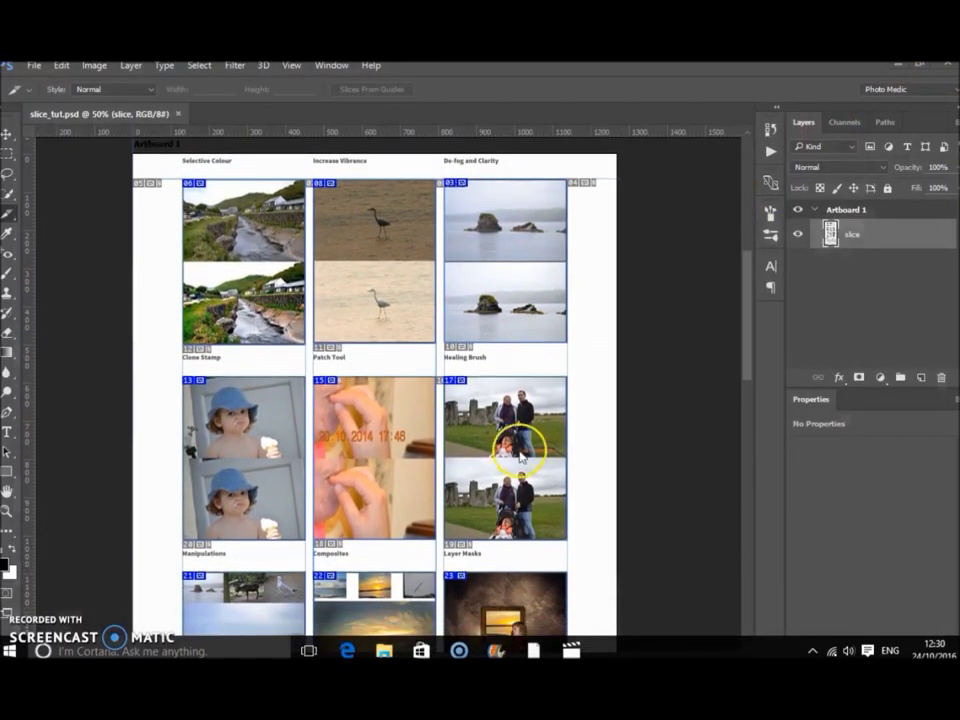